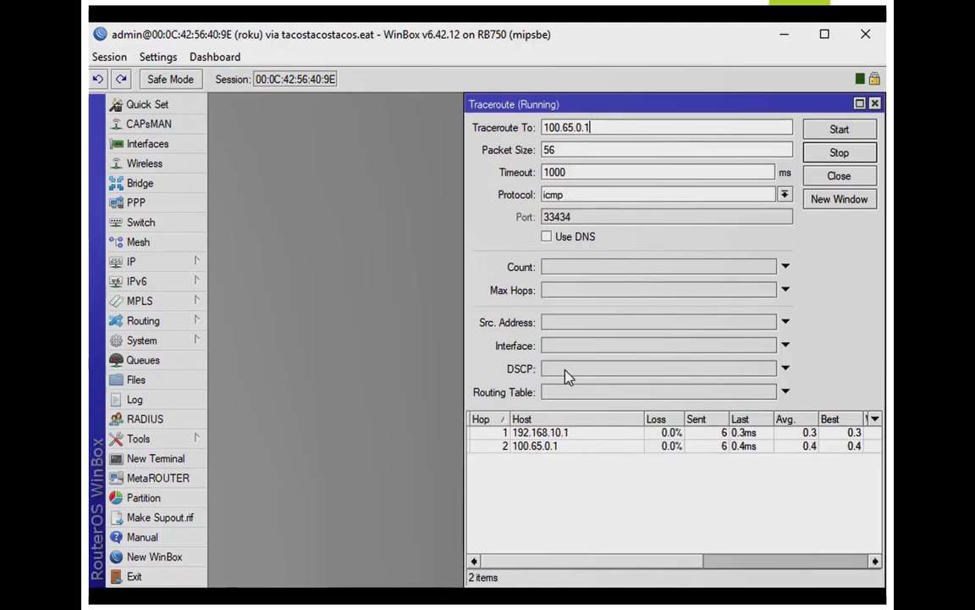
Stop the running traceroute, switch to the USA router's session and enable its PPTP server
click(837, 155)
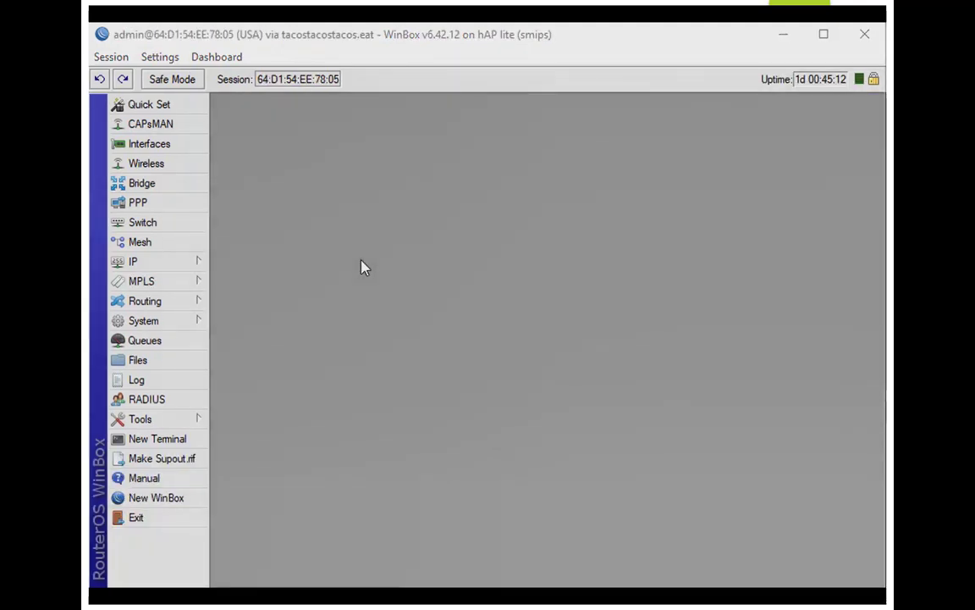
click(183, 206)
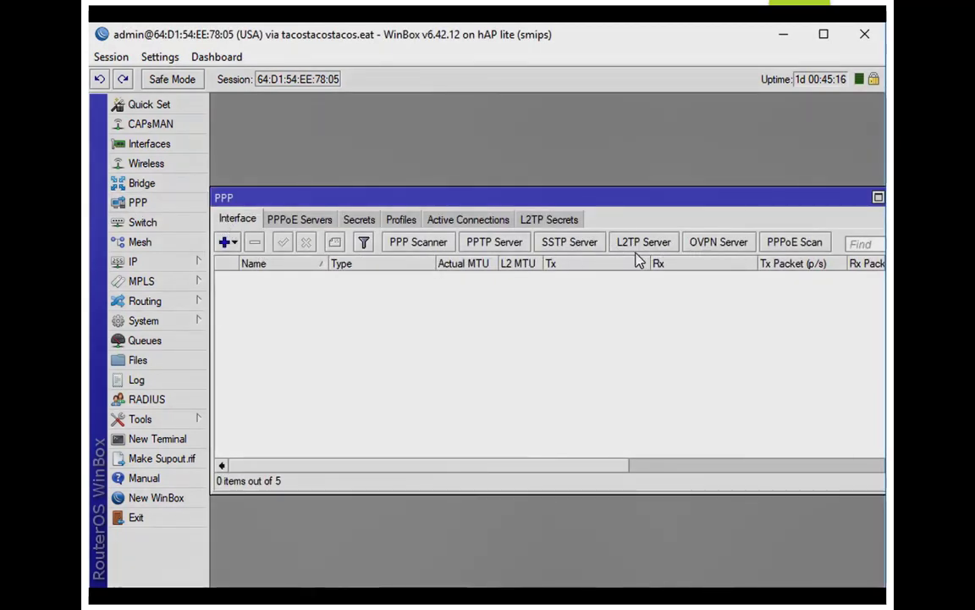
click(504, 248)
click(504, 276)
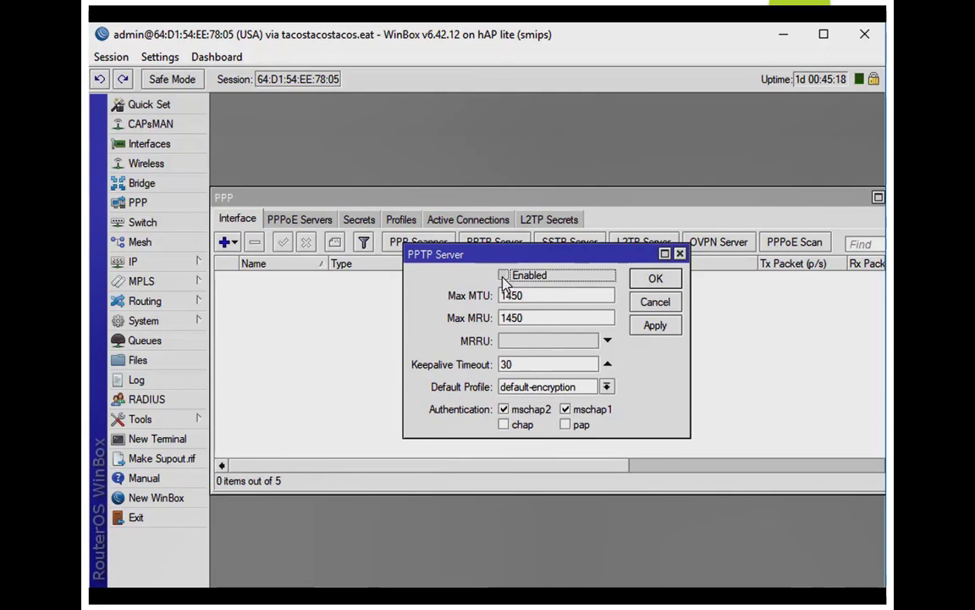
click(654, 279)
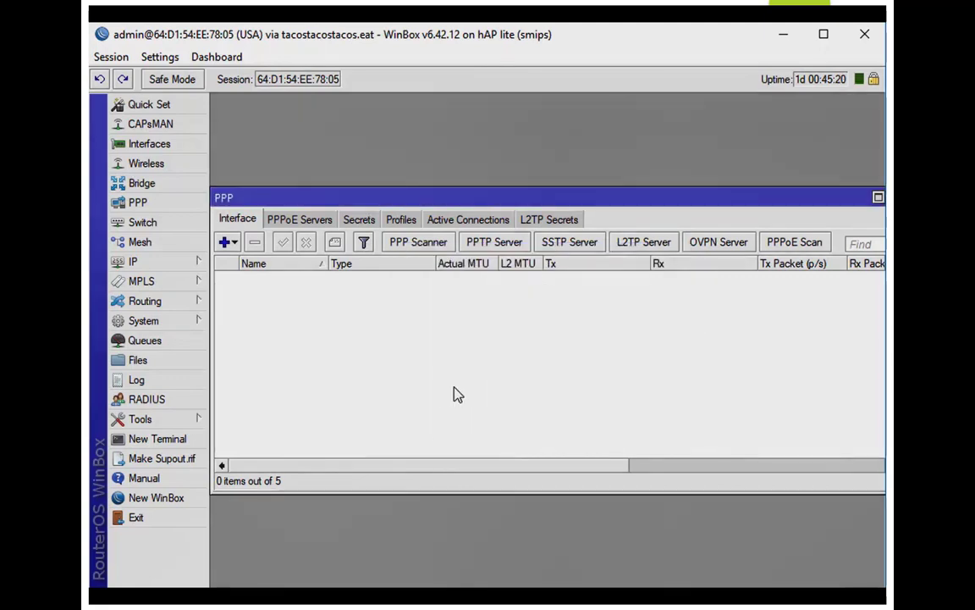
Add a new PPP secret on the USA router with the name roku and enter its password
click(359, 219)
click(224, 242)
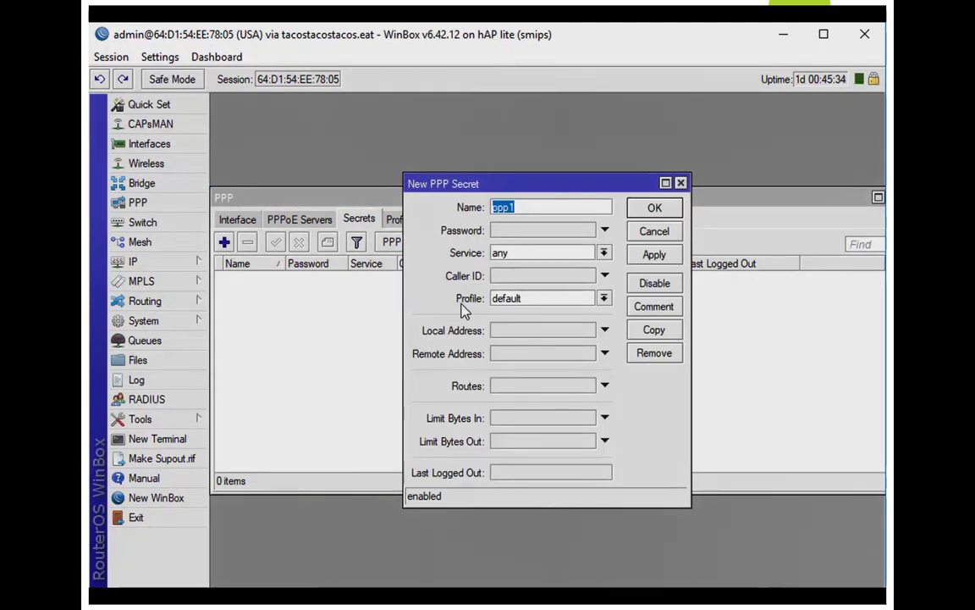
text(roku)
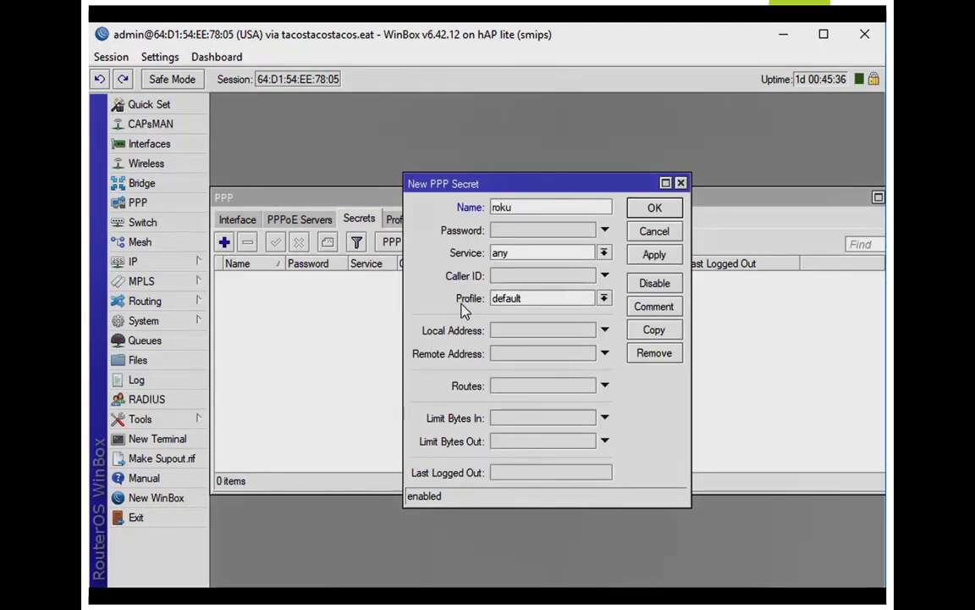
key(Tab)
text(***)
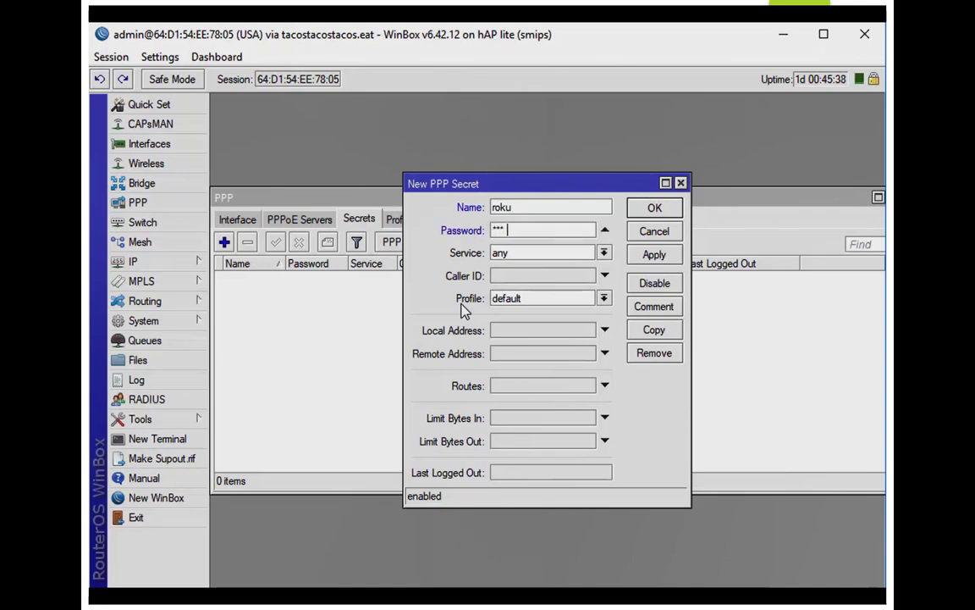
text(********)
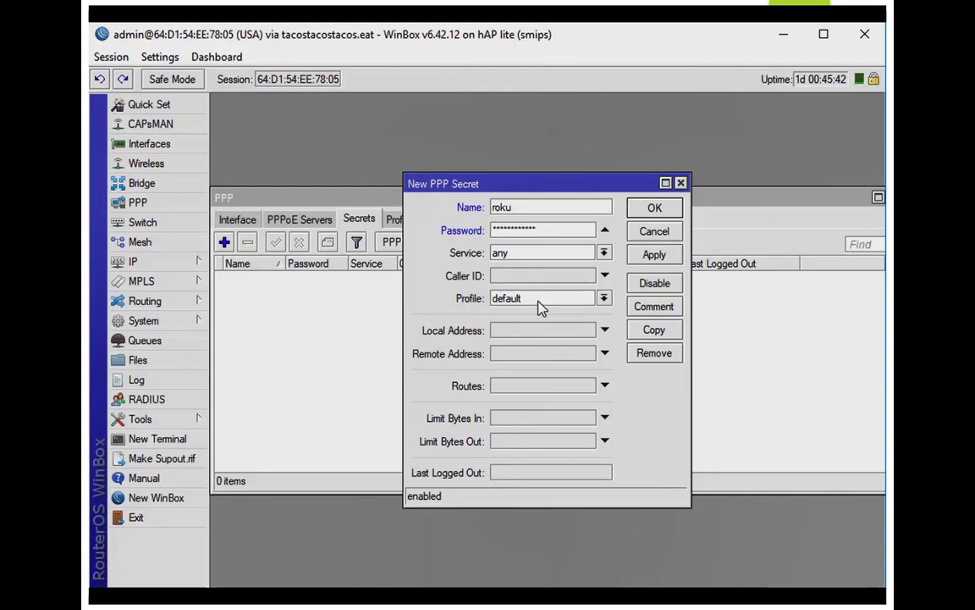
Set the secret's local address to 4.4.4.3 and remote address to 4.4.4.4, and save it
click(560, 329)
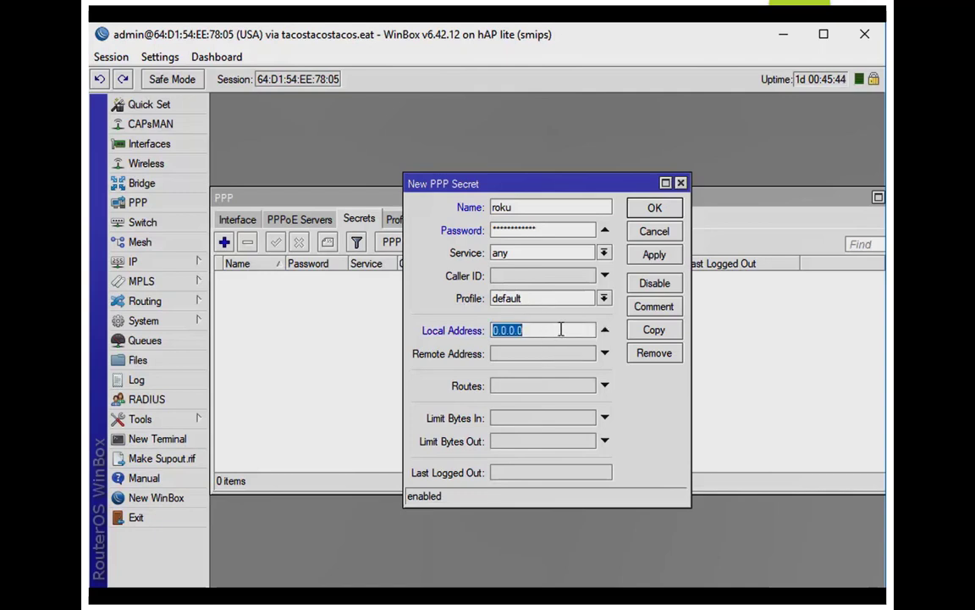
text(4.4.4.3)
click(563, 354)
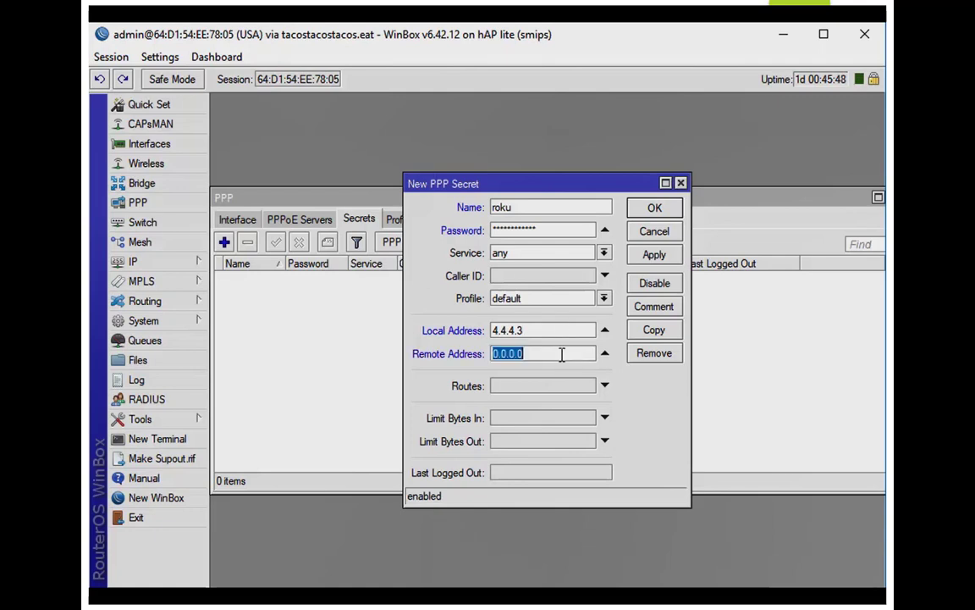
text(4.4.4.4)
key(Return)
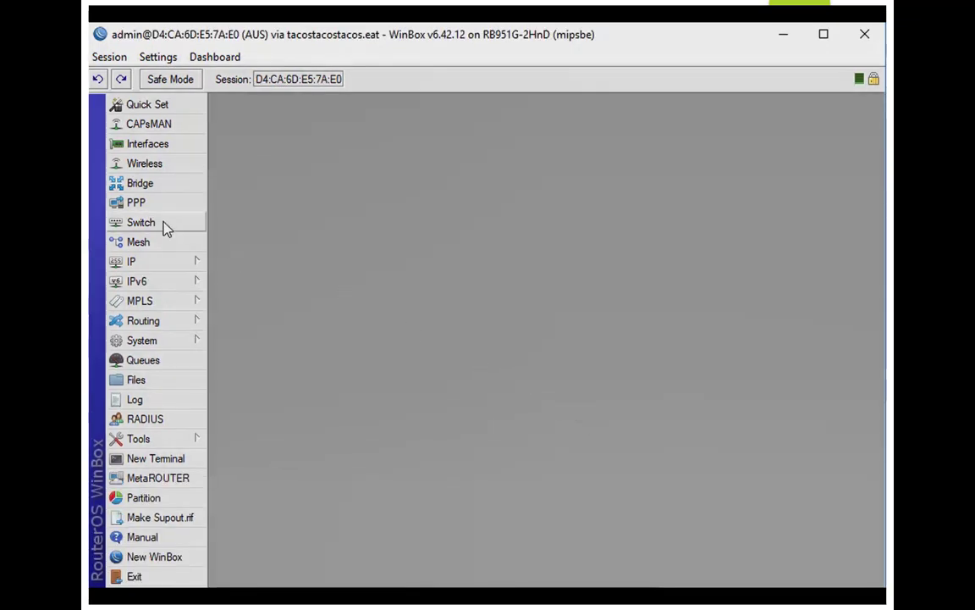
Switch to the AUS router's session and create a PPTP Client interface named pptp-usa
click(161, 205)
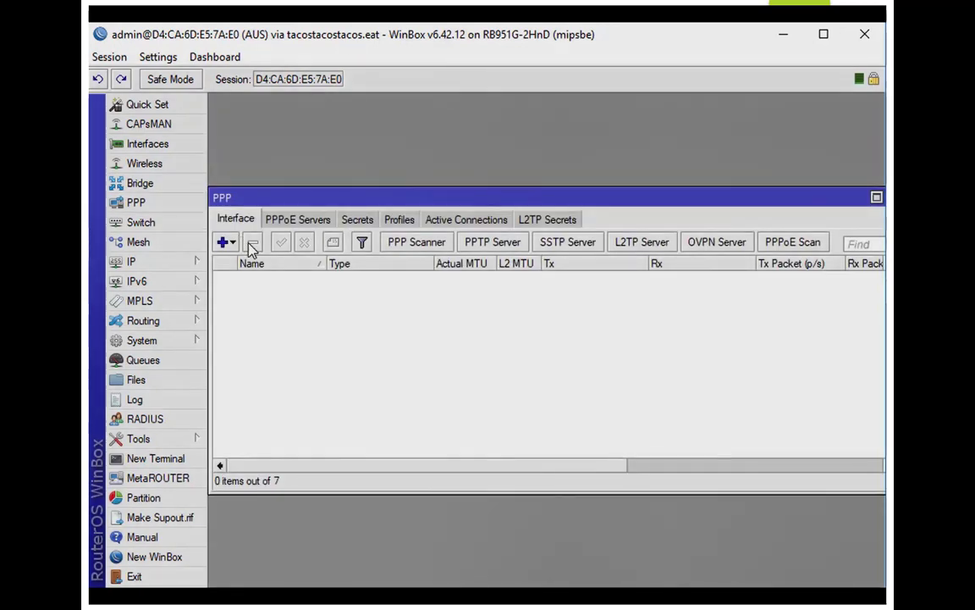
click(226, 245)
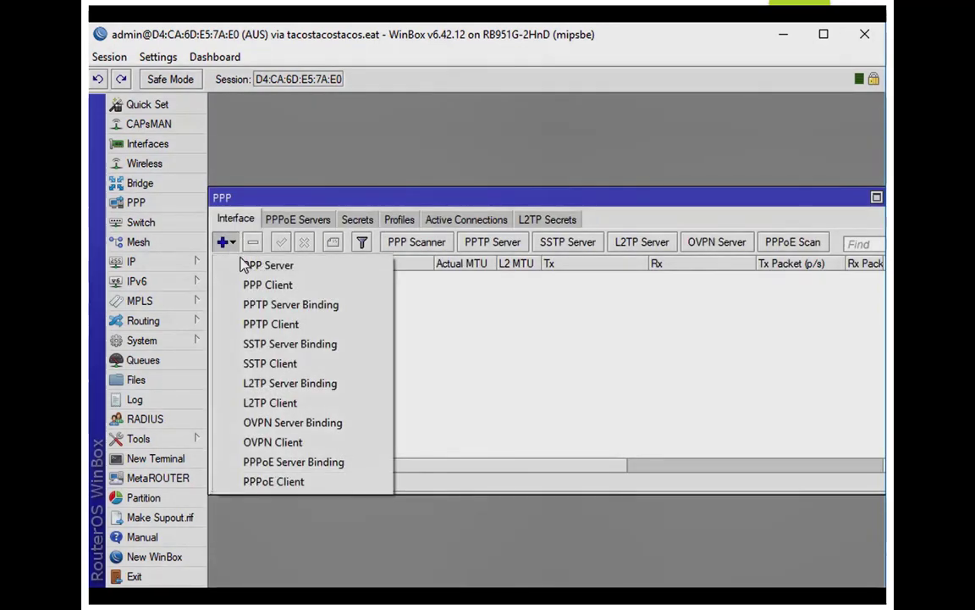
click(300, 325)
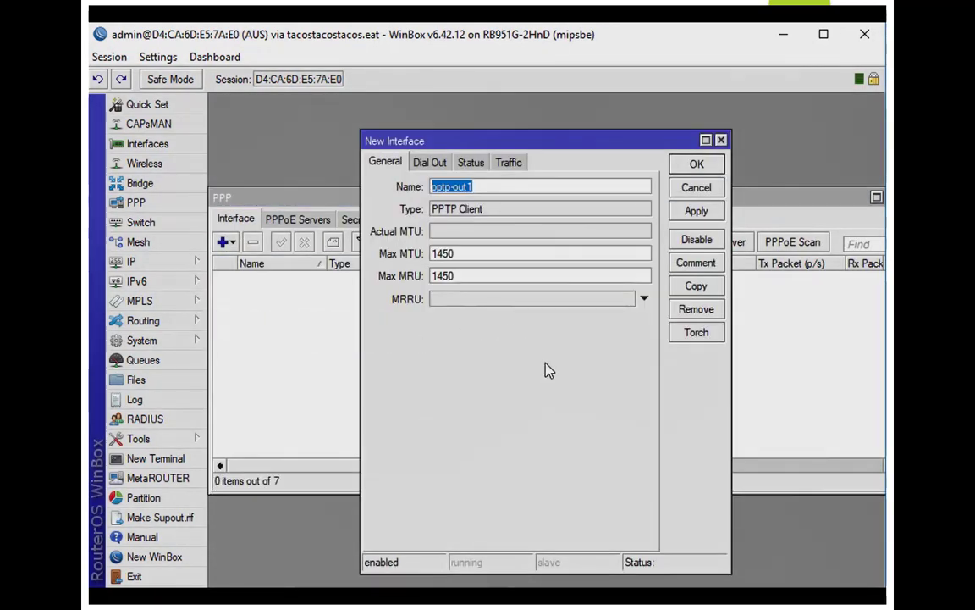
key(shift+Tab)
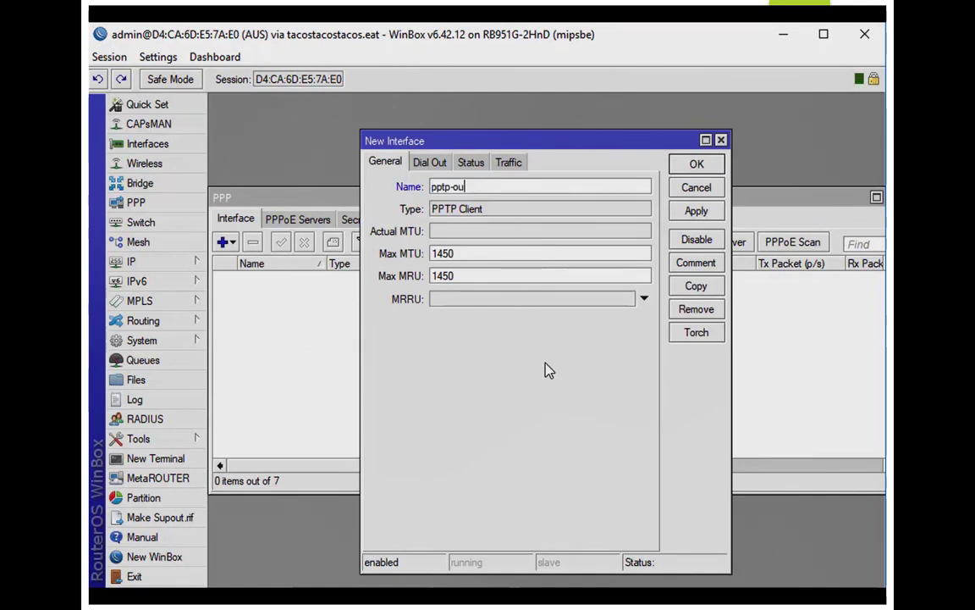
key(BackSpace)
key(BackSpace)
text(usa)
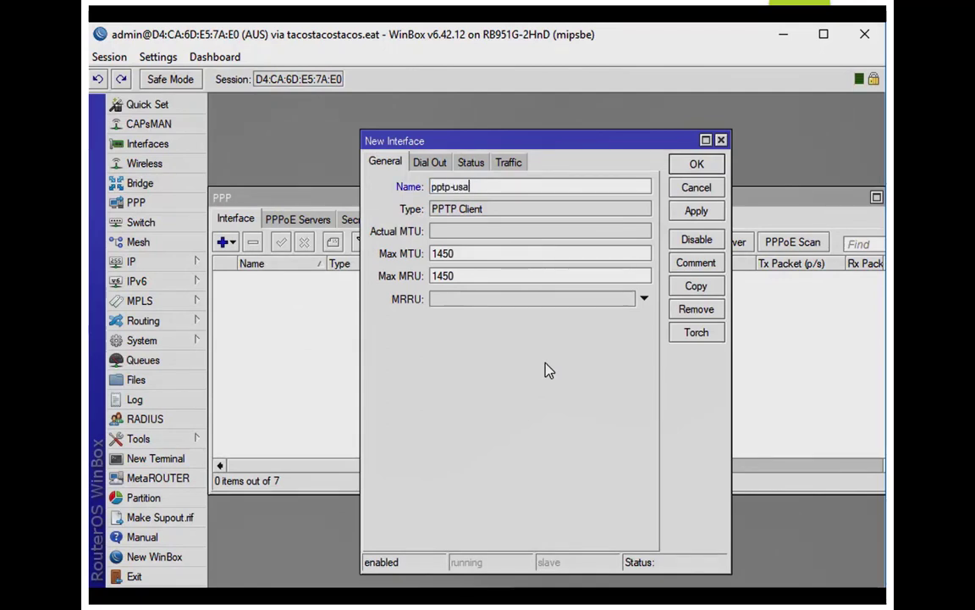
Set the PPTP client to connect to 100.64.0.1 as user roku, enter the account password and save the interface
click(428, 163)
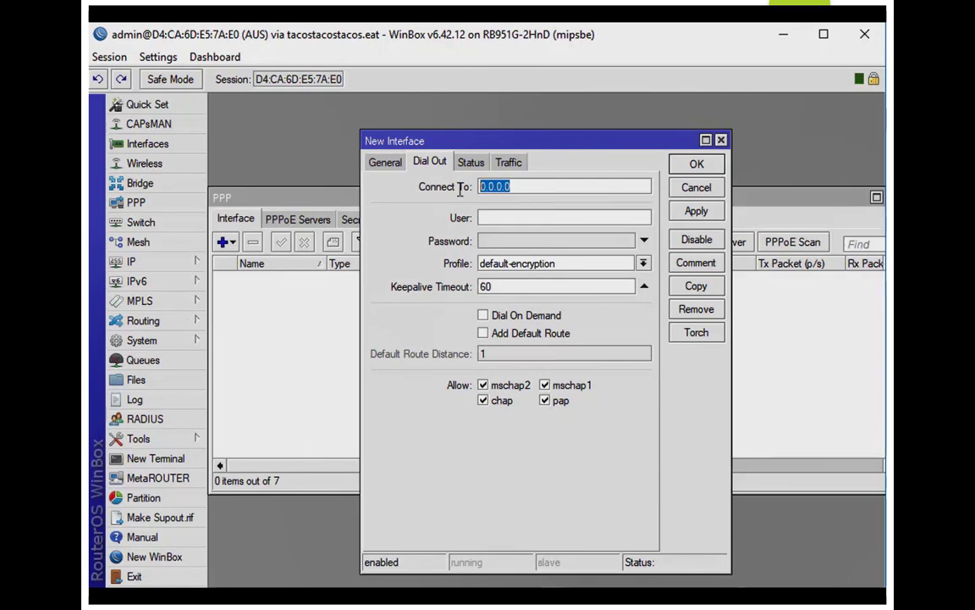
text(100.64.)
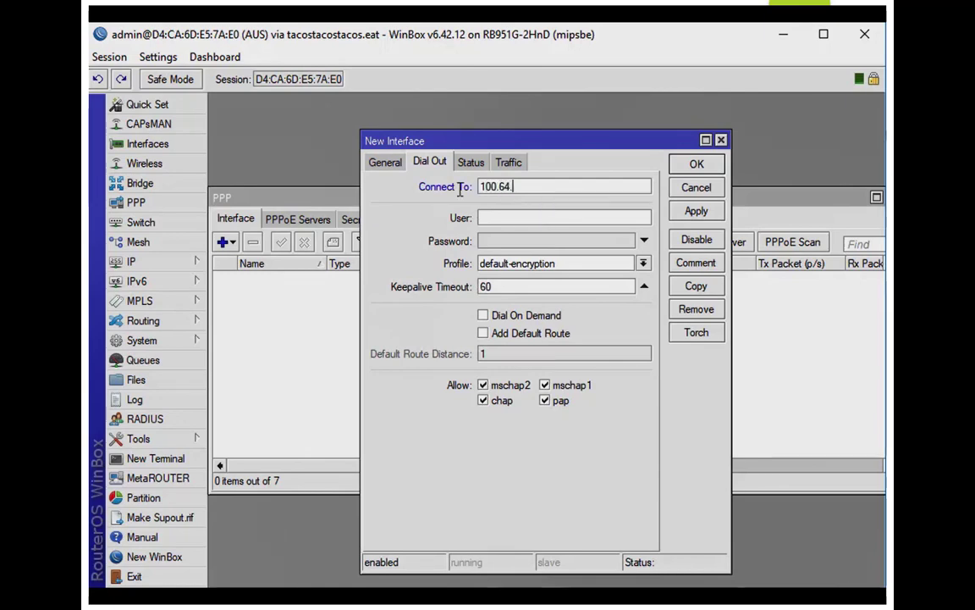
text(0.1)
key(Tab)
text(roku)
key(Tab)
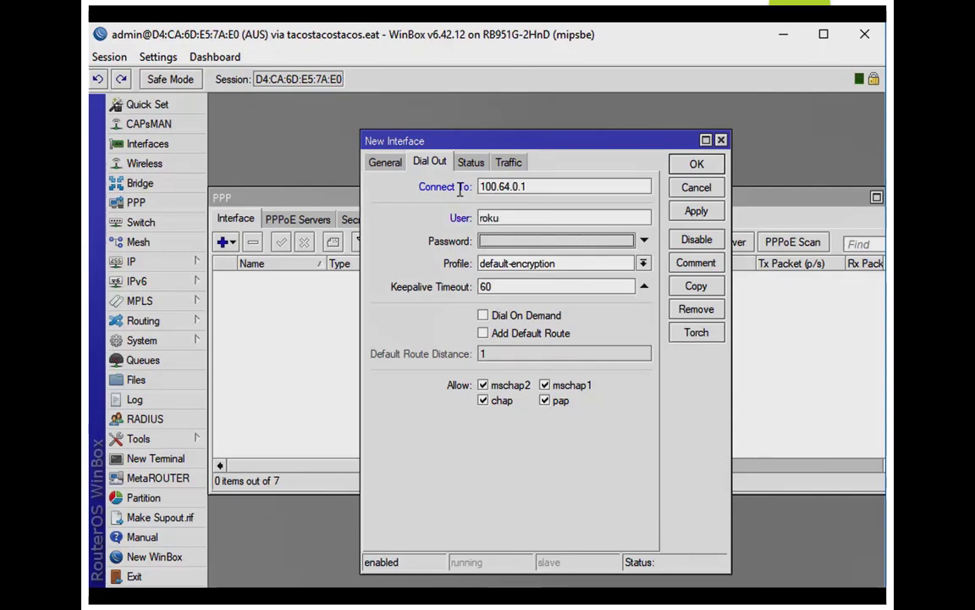
text(********)
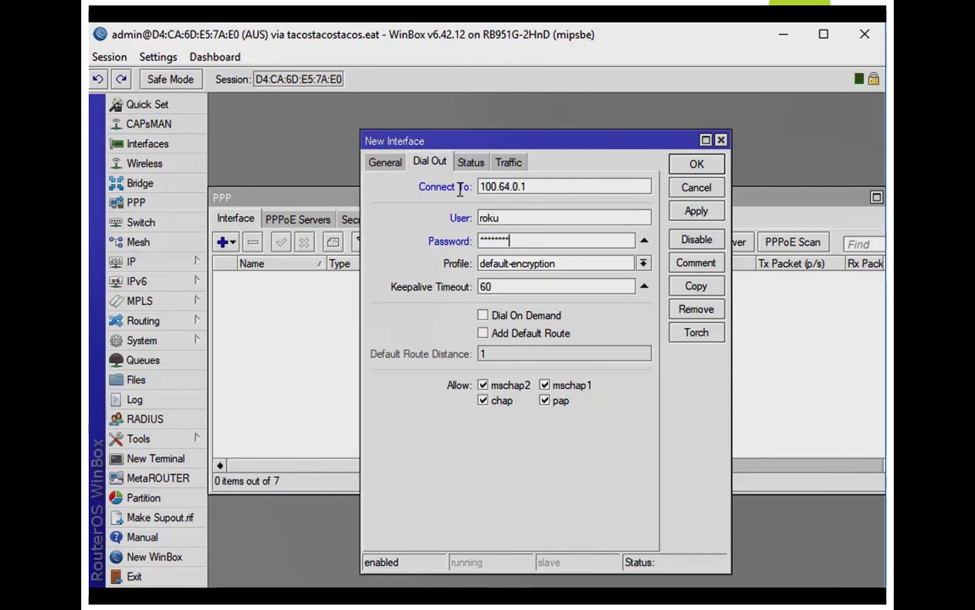
text(***)
key(Return)
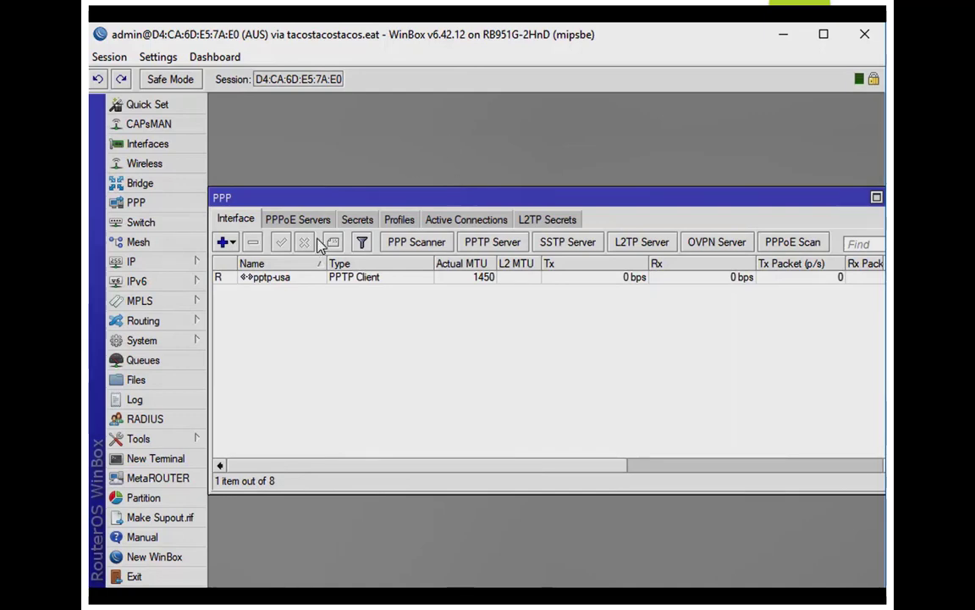
Examine the pptp-usa interface's connection status and its tunnel addresses, leaving the settings untouched
double_click(283, 278)
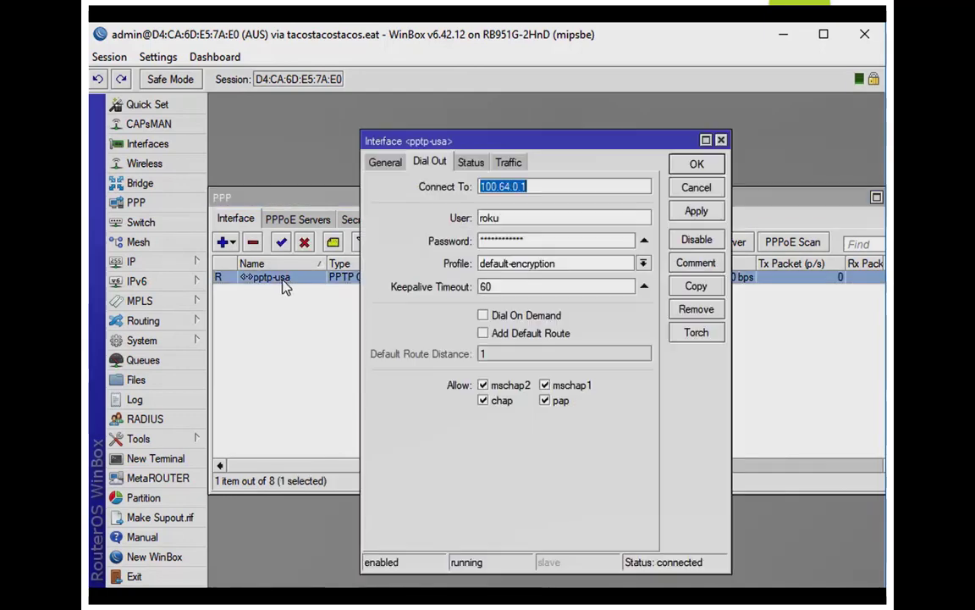
click(471, 163)
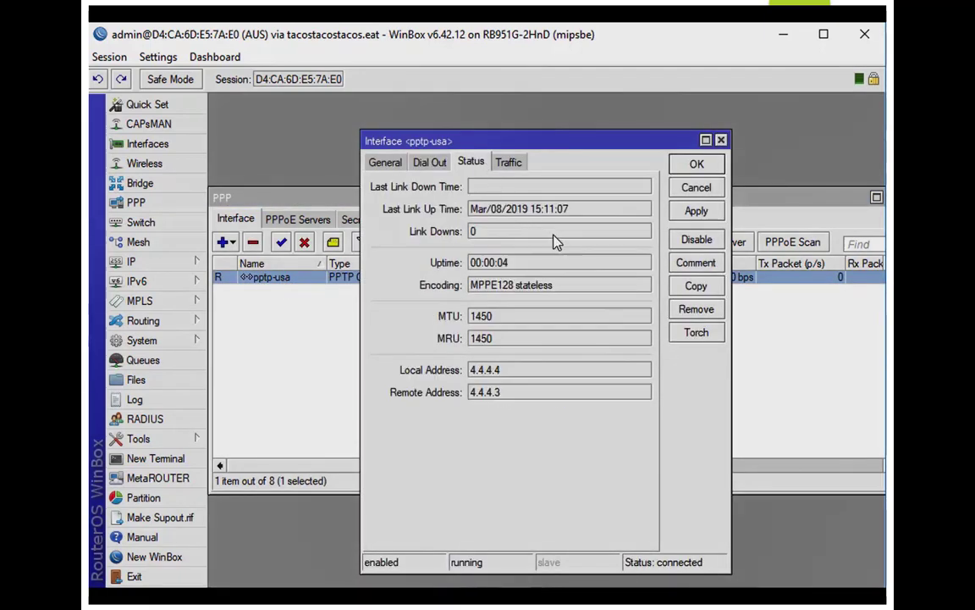
double_click(518, 373)
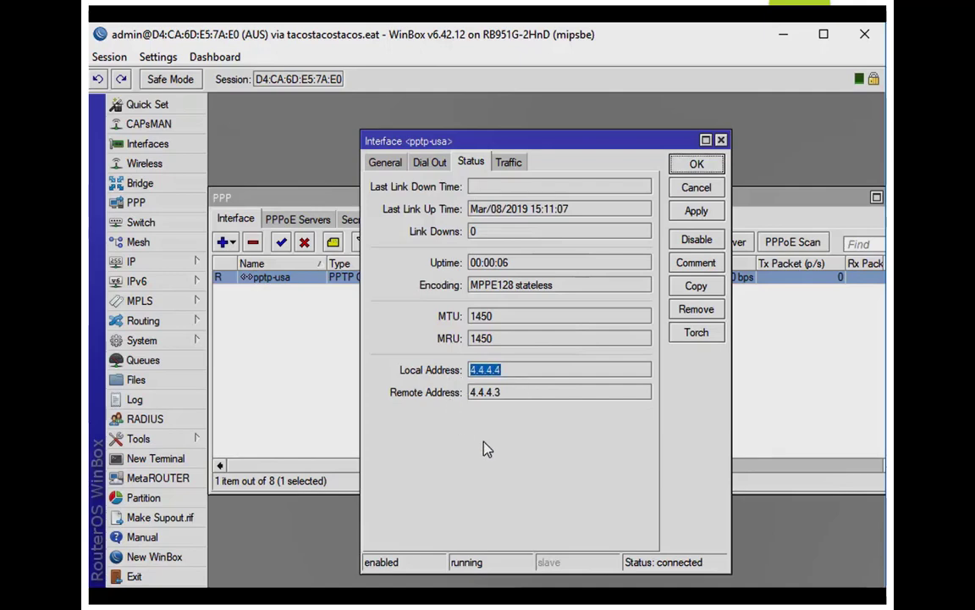
click(696, 188)
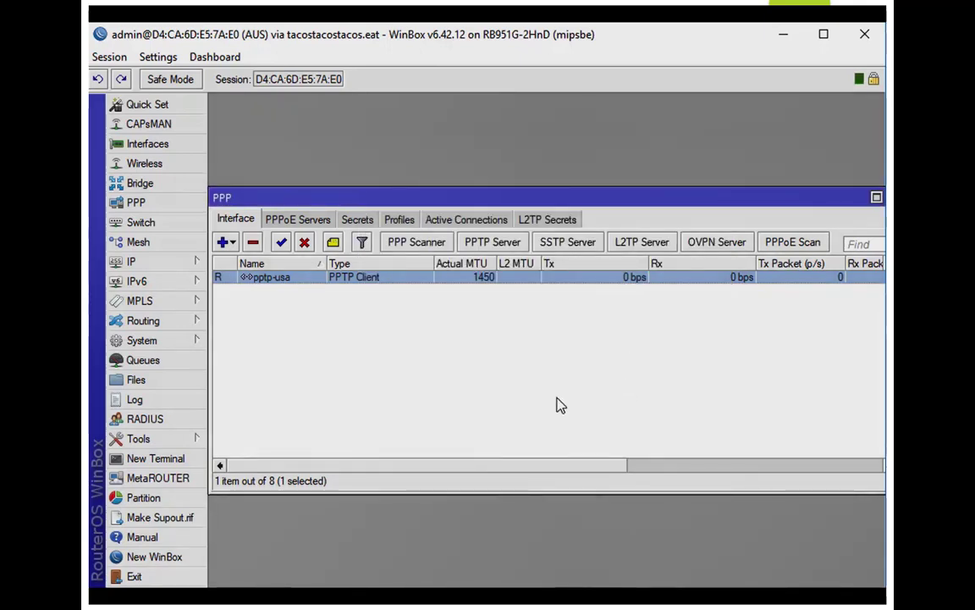
Start a new firewall NAT rule in the srcnat chain with pptp-usa as the outgoing interface
click(146, 261)
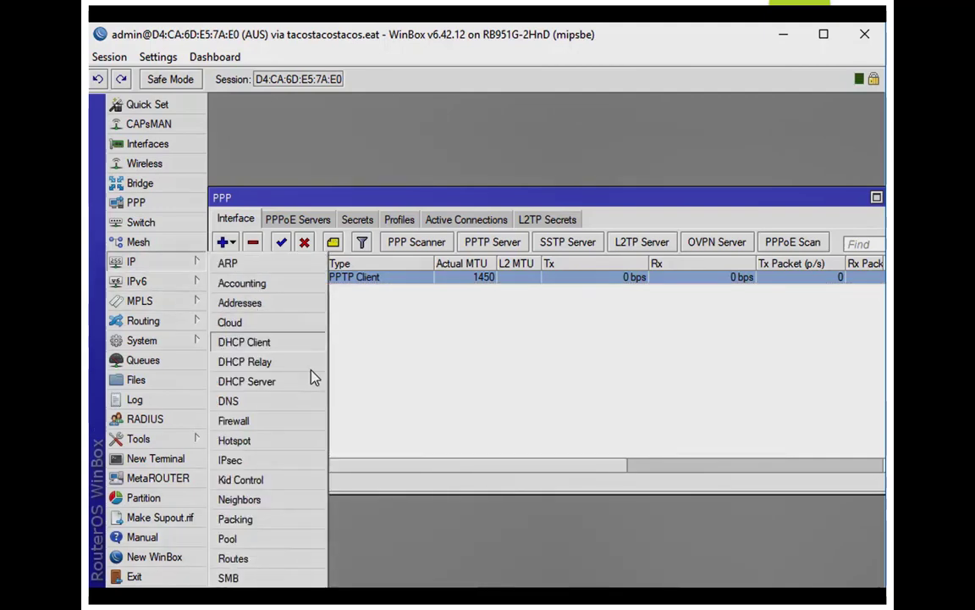
click(282, 422)
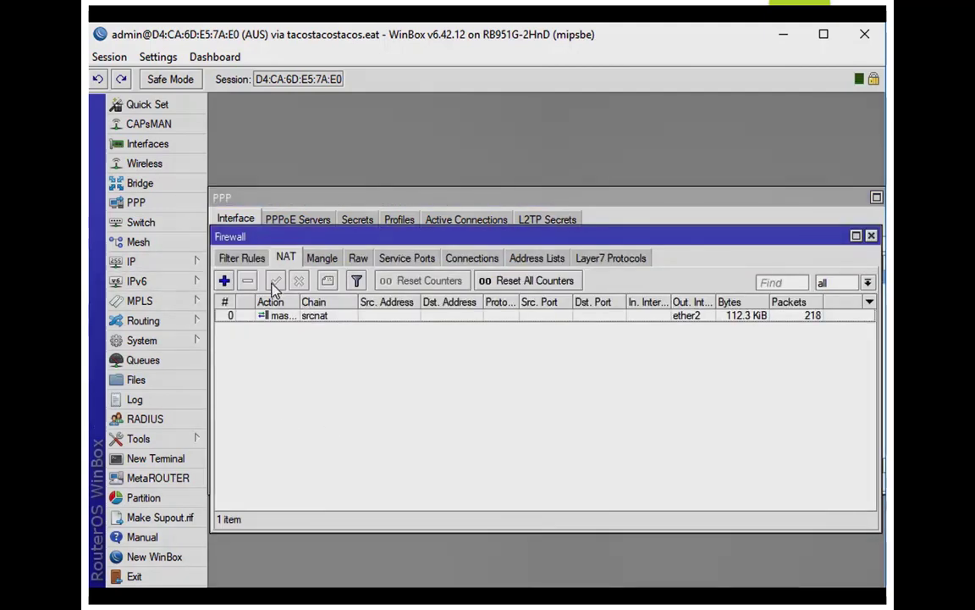
click(224, 281)
click(408, 125)
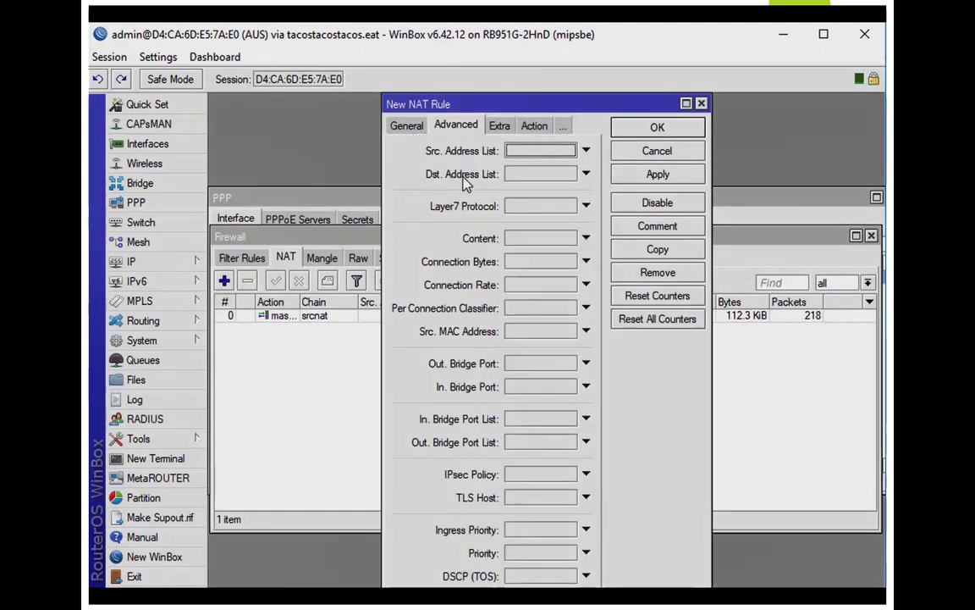
click(407, 127)
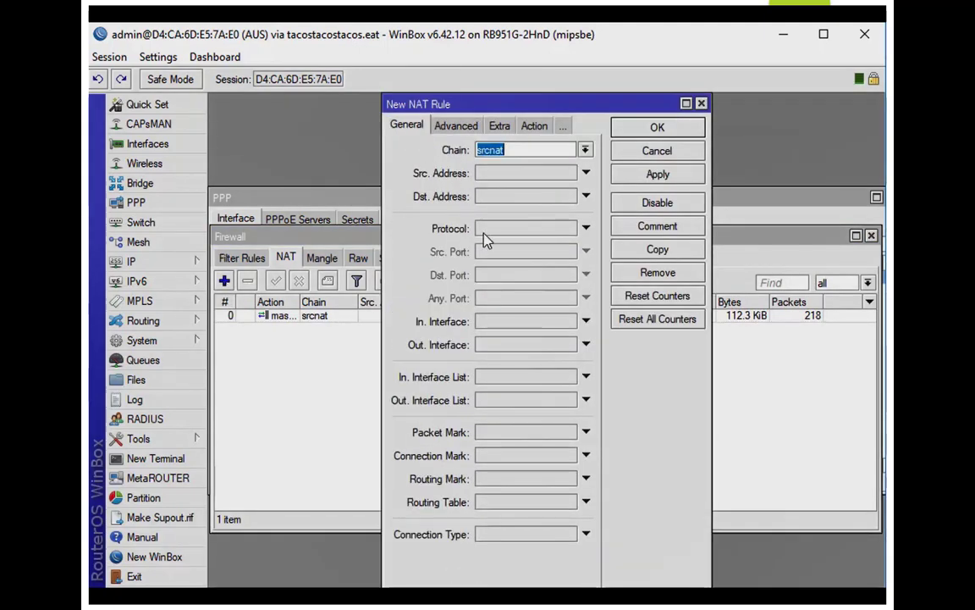
click(568, 346)
click(568, 346)
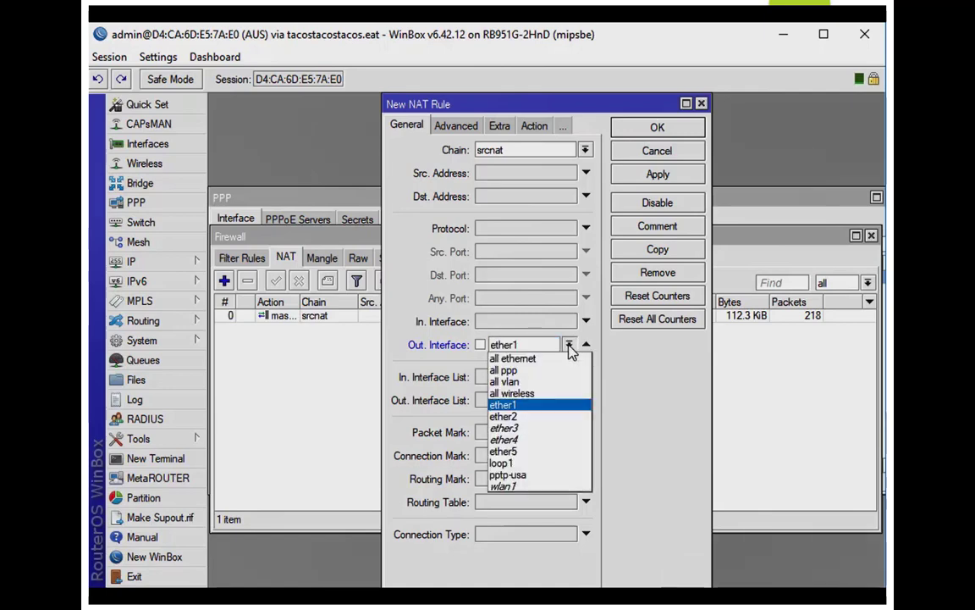
click(562, 475)
Set the new NAT rule's action to masquerade and save the rule
click(534, 125)
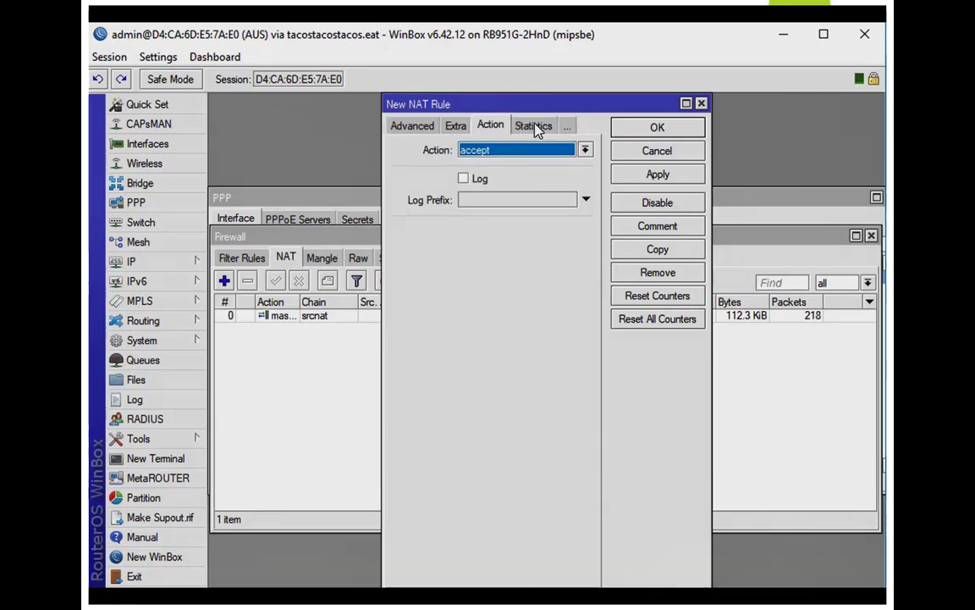
click(543, 156)
click(542, 232)
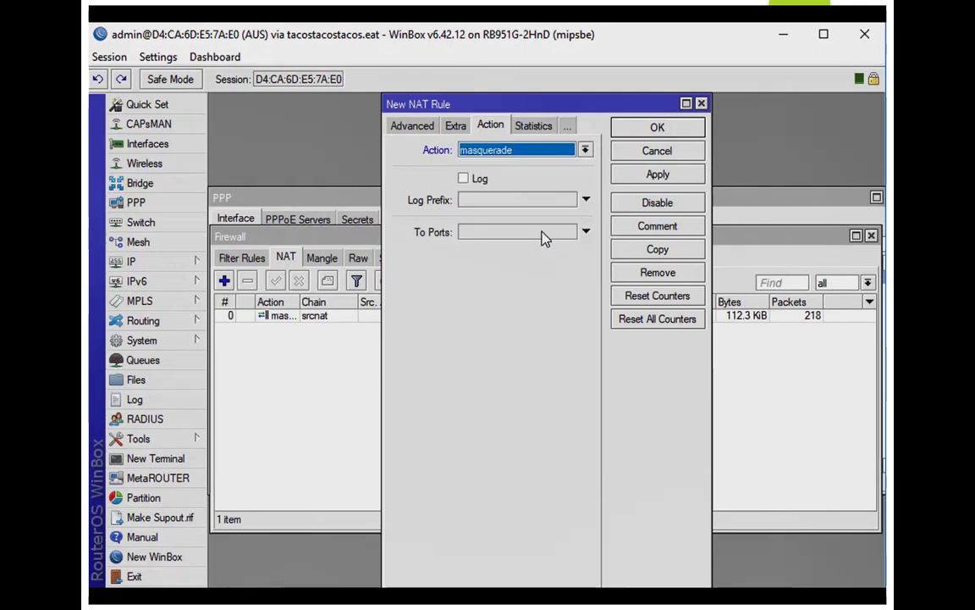
click(659, 128)
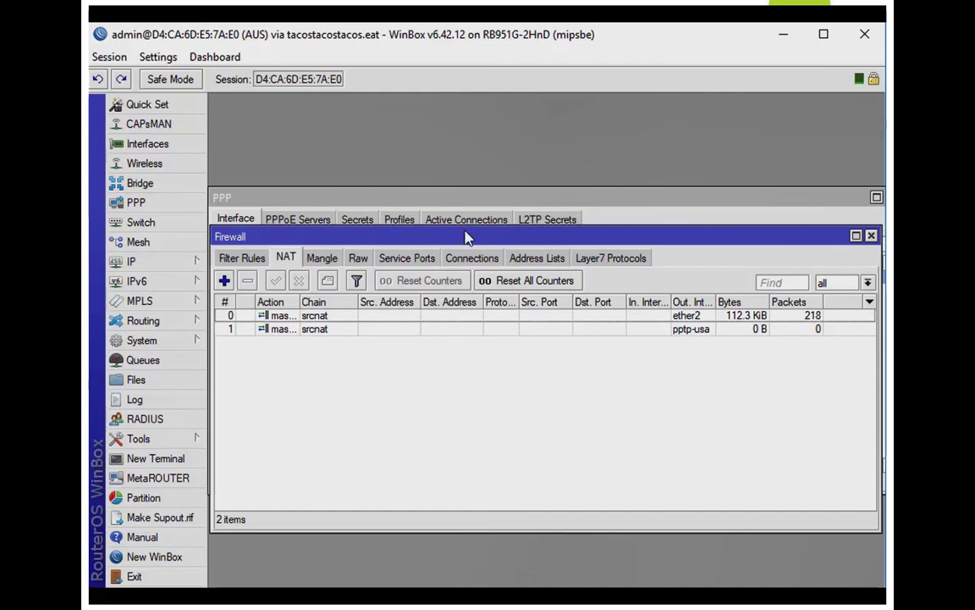
Add a 0.0.0.0/0 route on the AUS router through gateway 4.4.4.3 with routing mark roku and save it
click(155, 266)
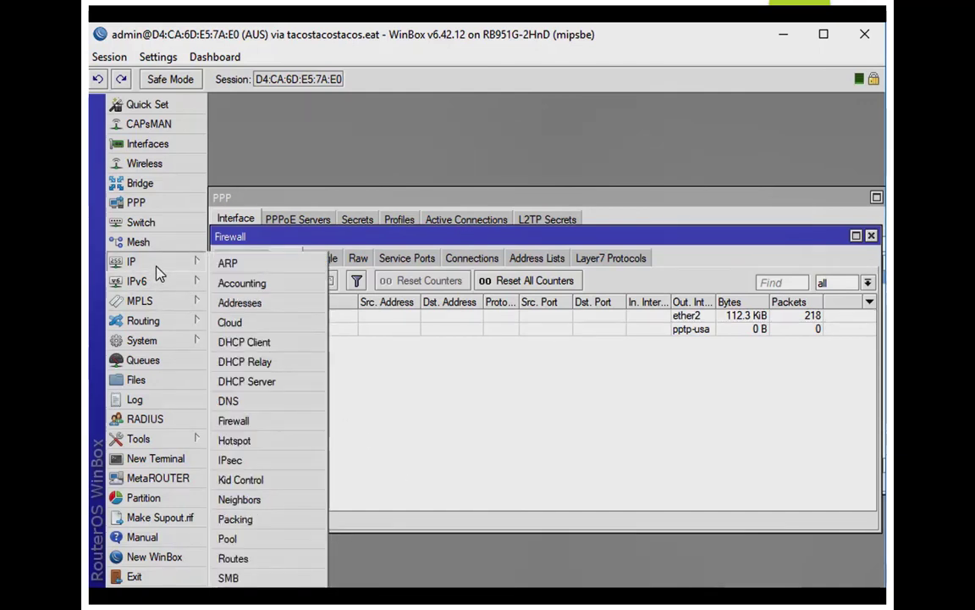
click(288, 561)
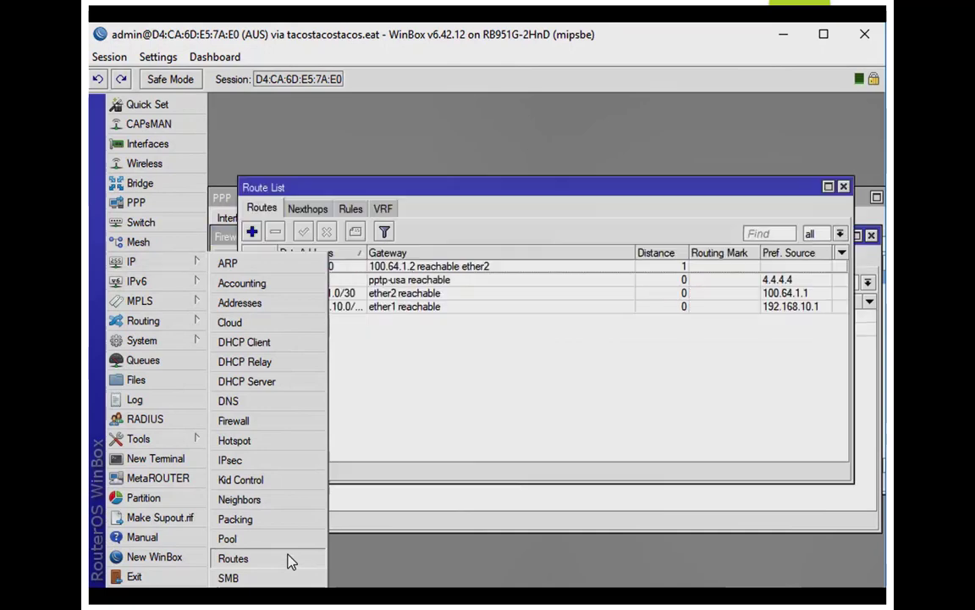
click(253, 232)
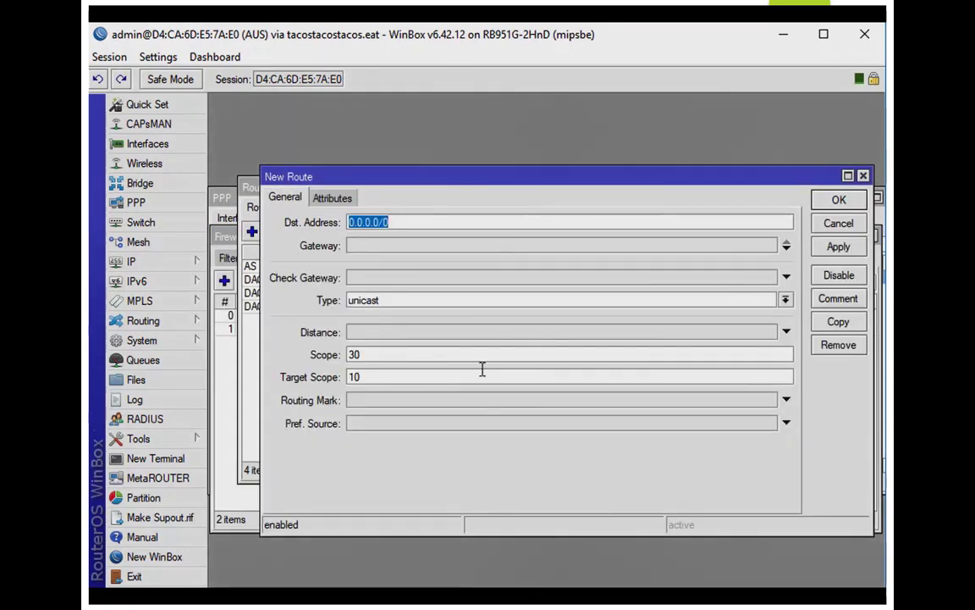
click(441, 245)
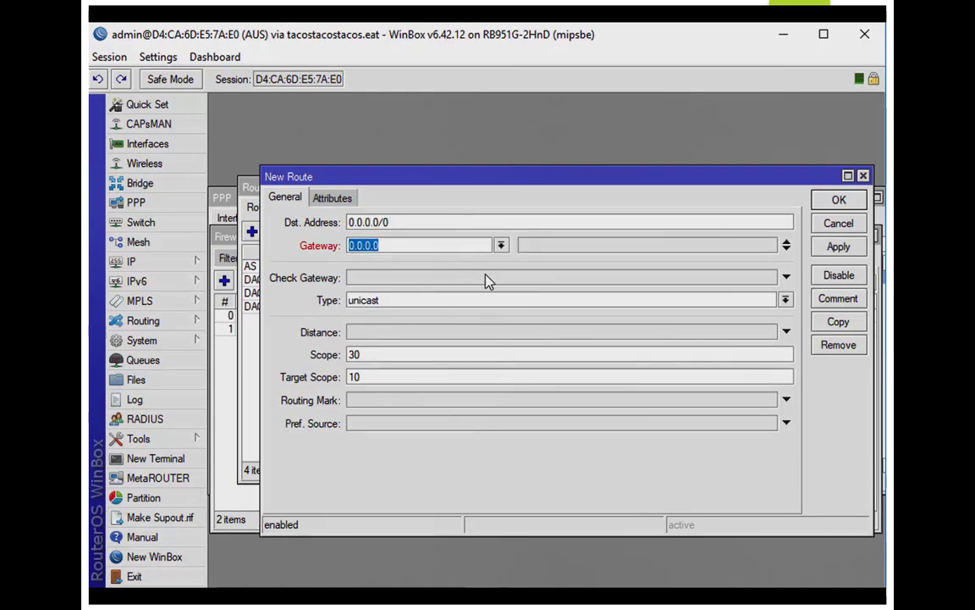
text(4.4.4.3)
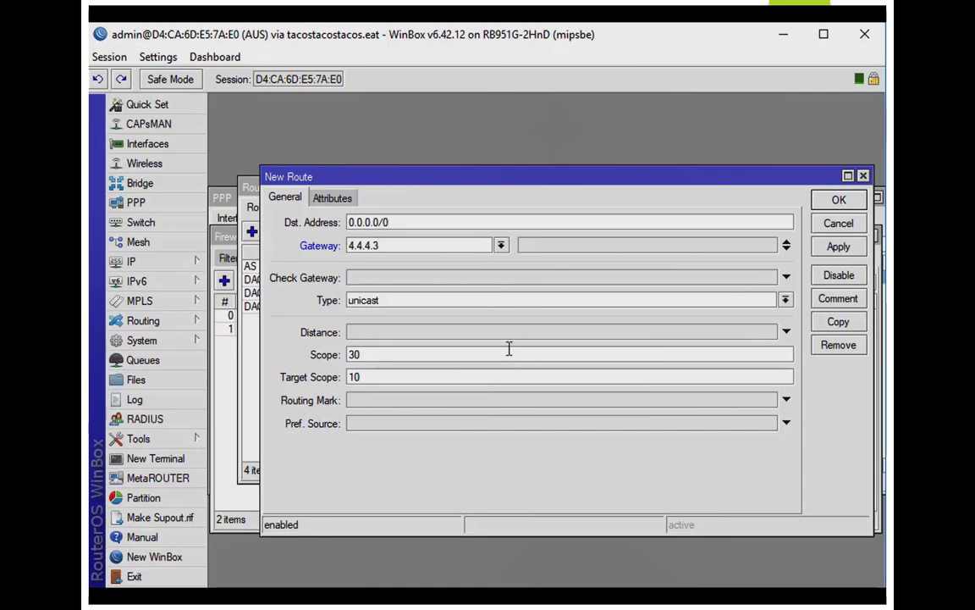
click(426, 404)
text(ro)
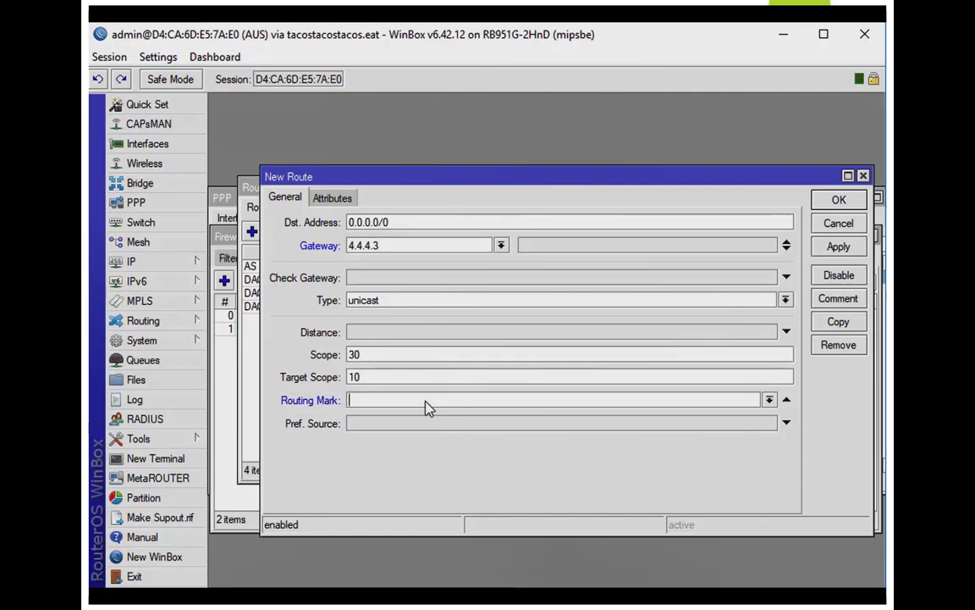
text(ku)
click(839, 201)
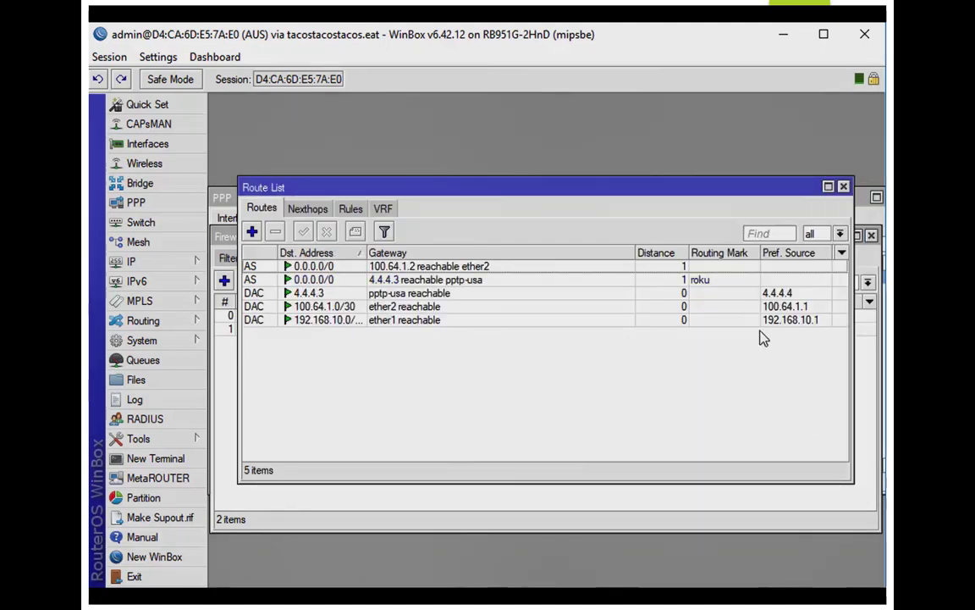
Start a new policy routing rule with source address 192.168.10.100
click(351, 209)
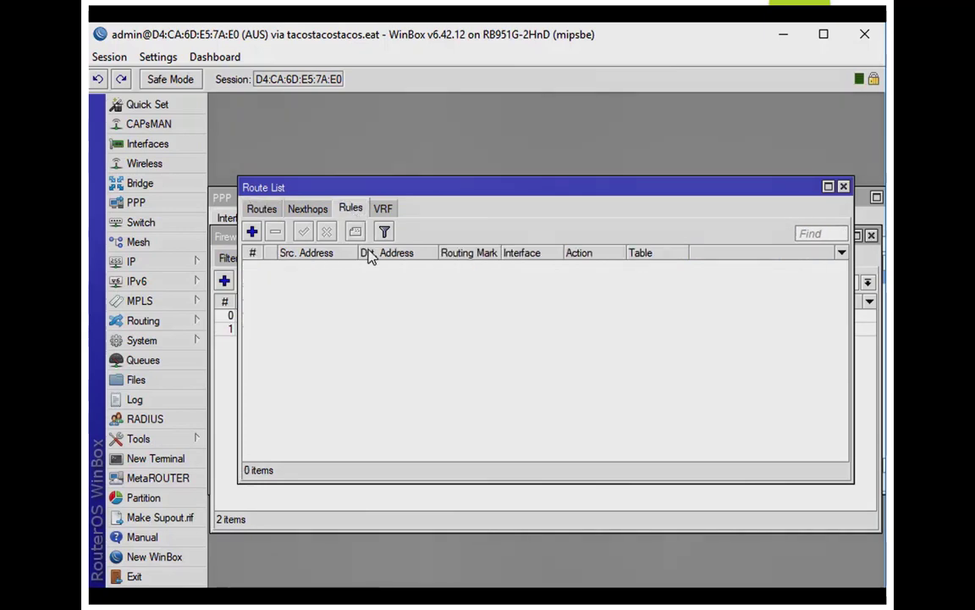
click(251, 231)
click(553, 267)
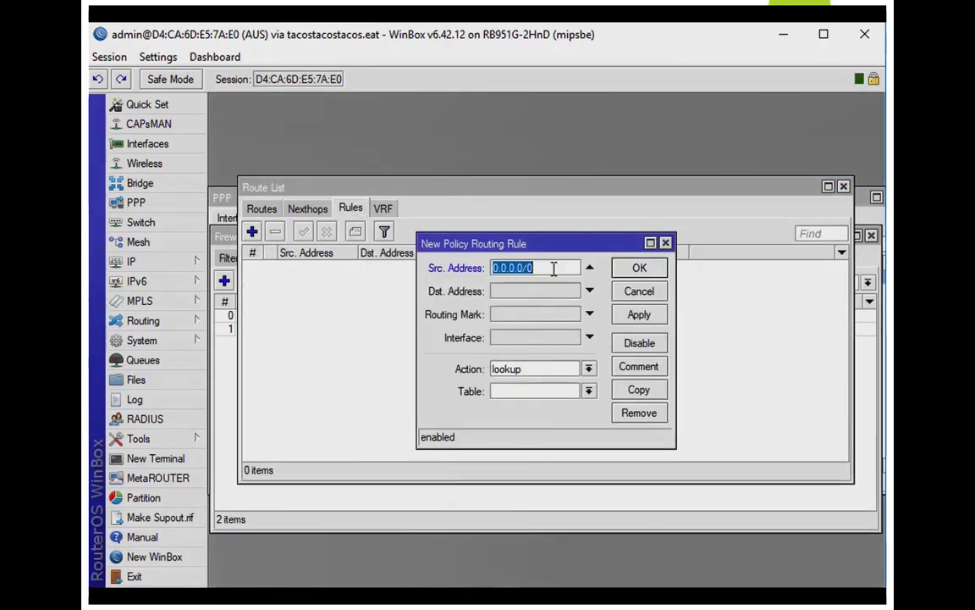
text(19)
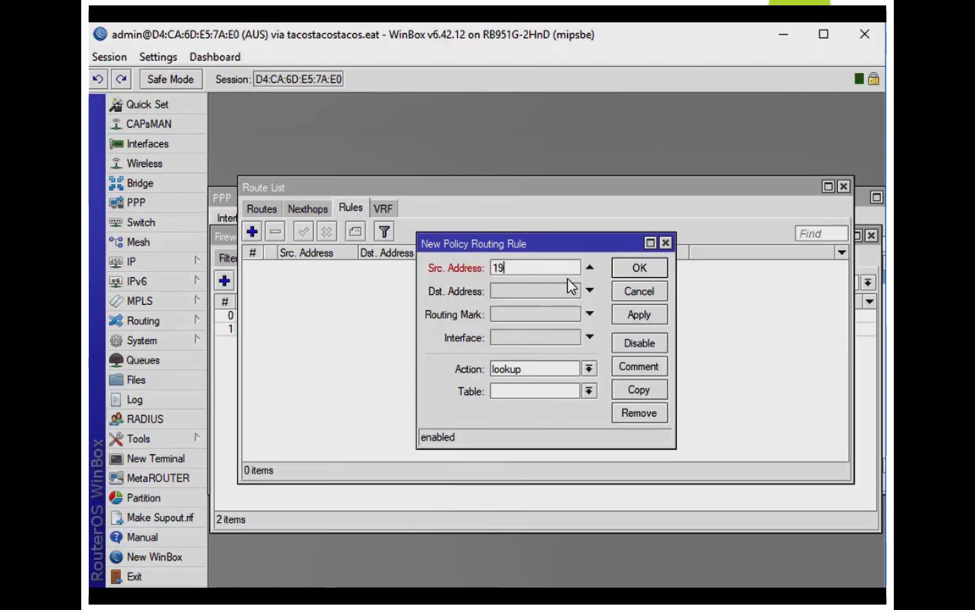
text(2.168.100)
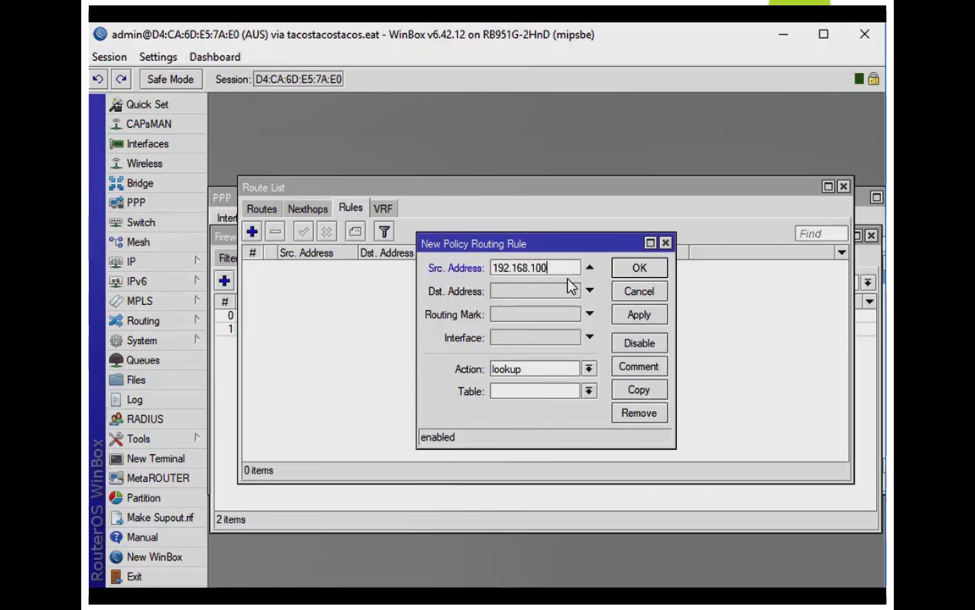
key(BackSpace)
text(.100)
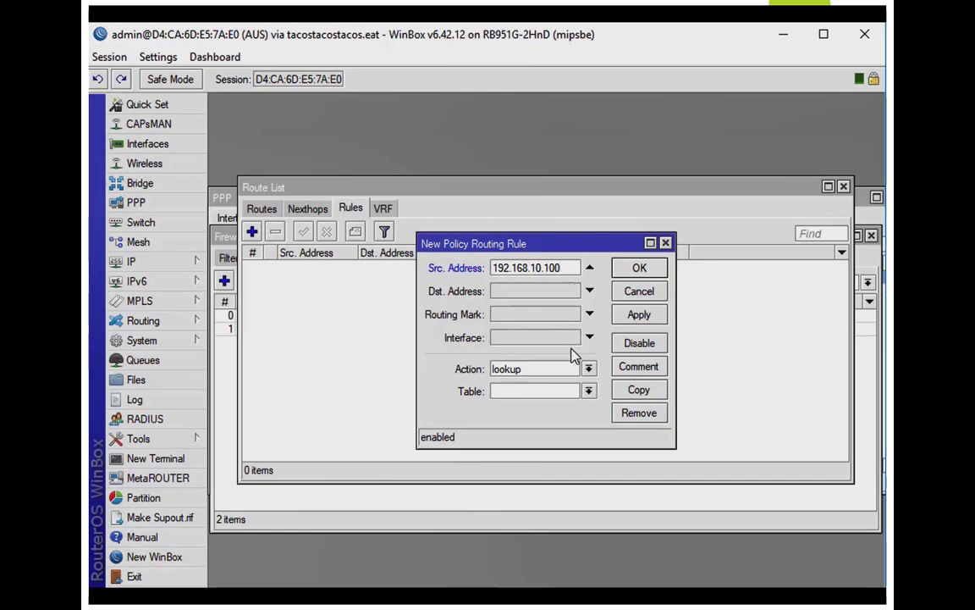
Set the policy routing rule's action to lookup only in table, choose the roku table and save the rule
click(588, 369)
click(584, 407)
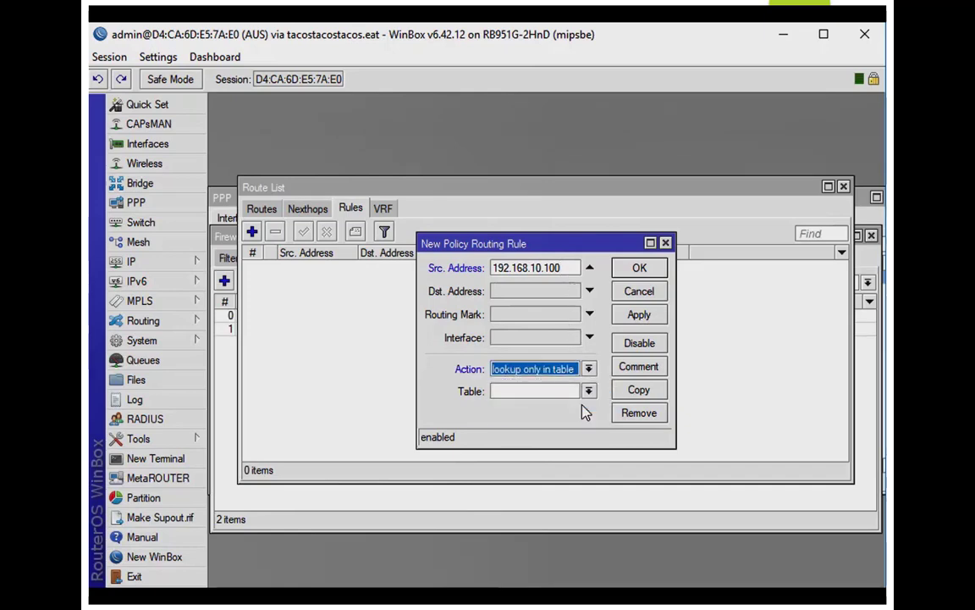
click(588, 390)
click(583, 418)
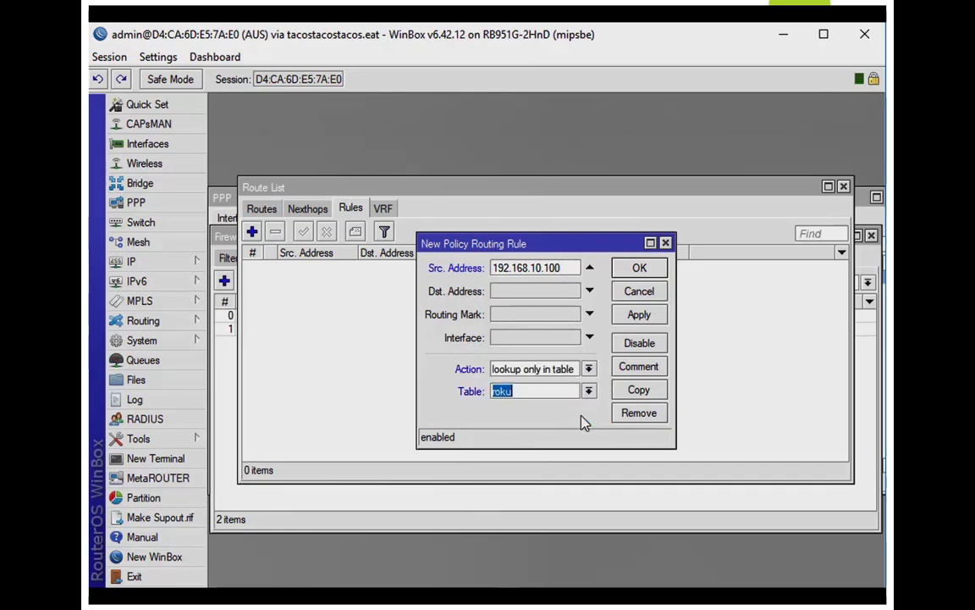
click(639, 267)
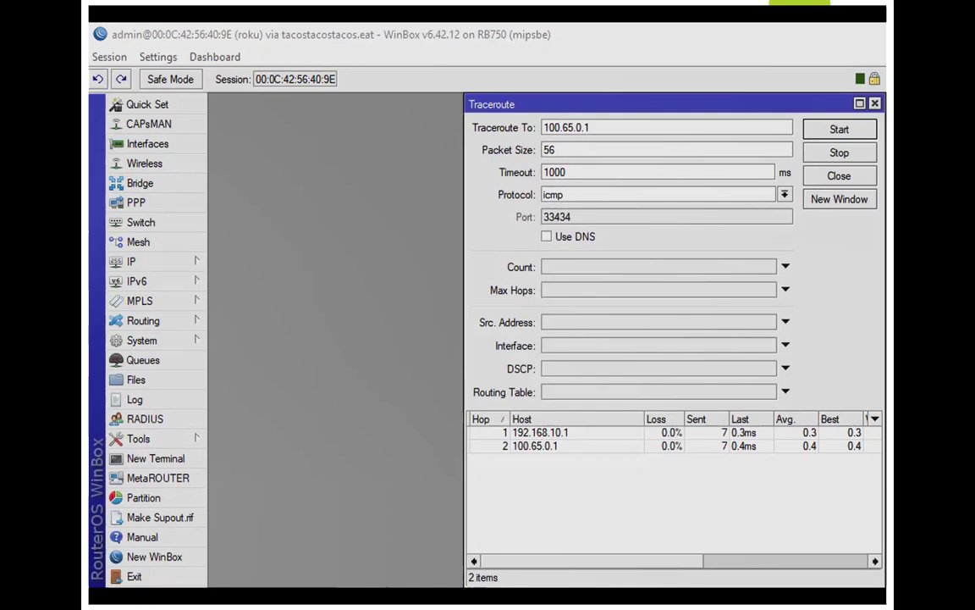
Switch to the roku router's WinBox session, rerun the traceroute to 100.65.0.1 and stop it once the hops are listed
click(549, 570)
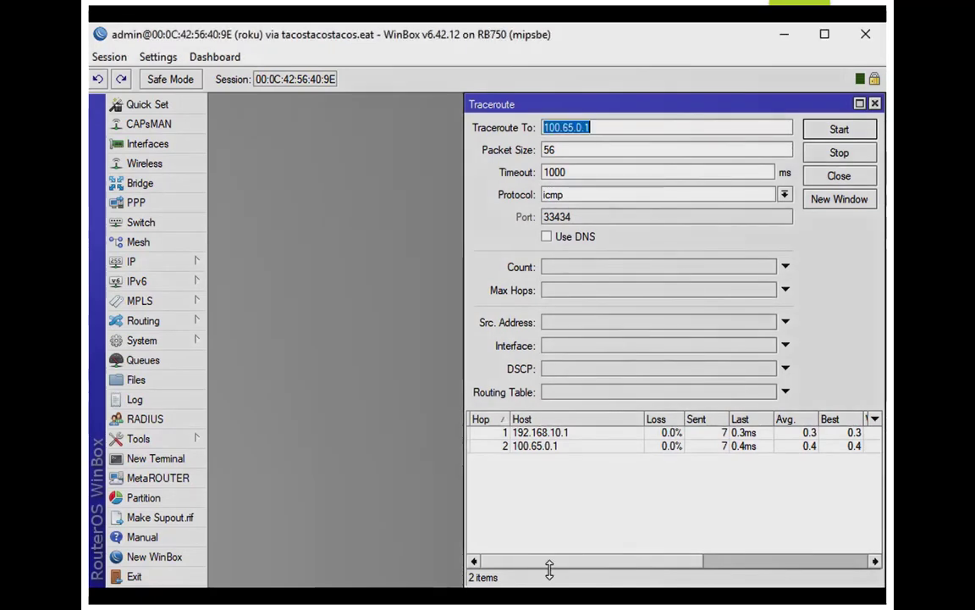
click(839, 131)
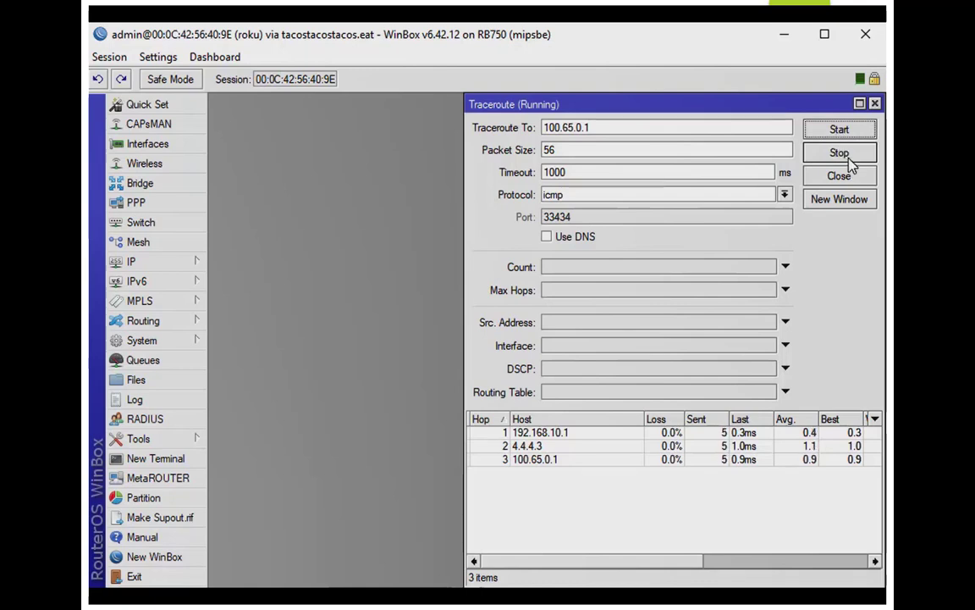
click(849, 157)
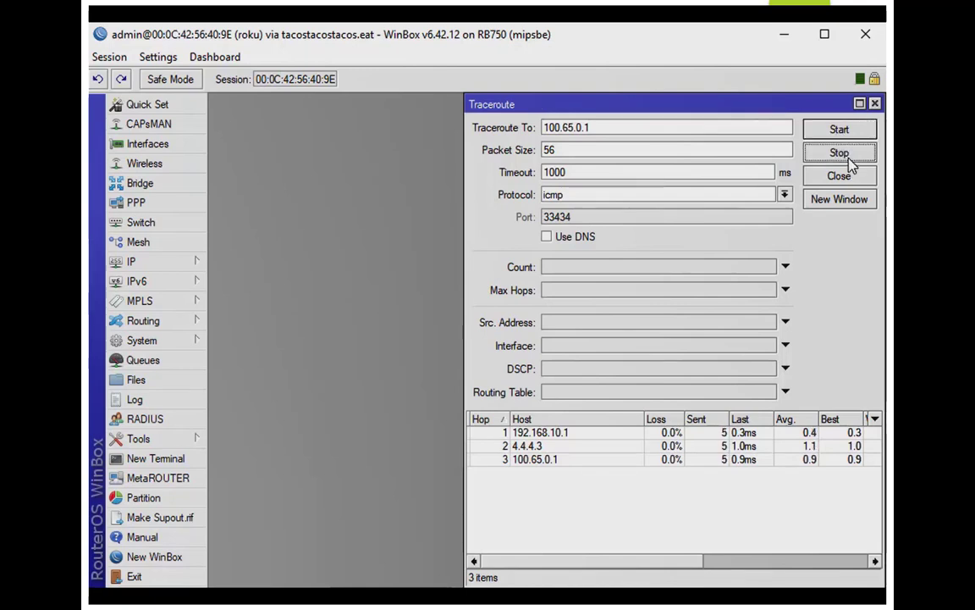
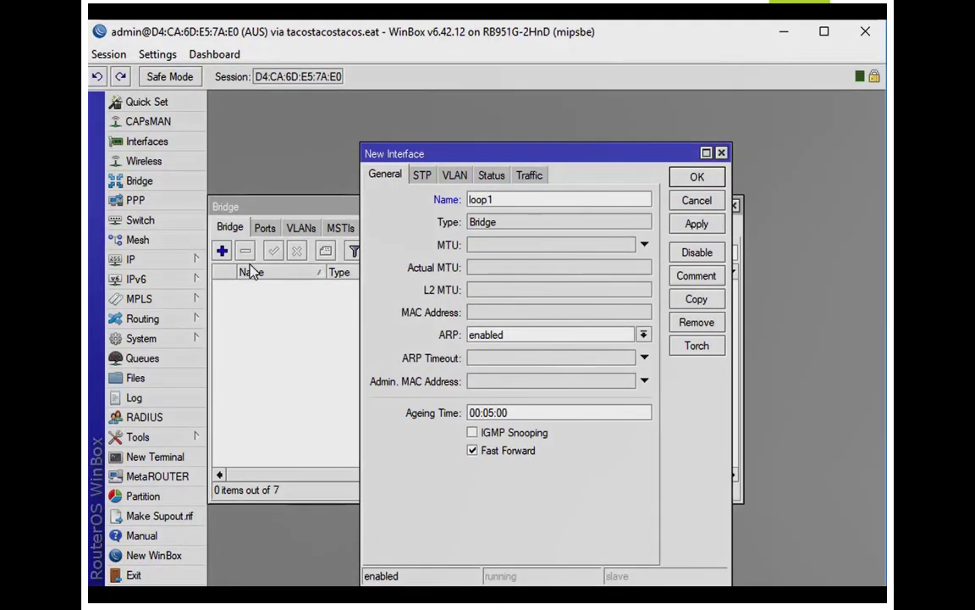
Save the new loop1 bridge on the AUS router and assign the IP address 4.4.4.1 to it
key(Return)
key(Escape)
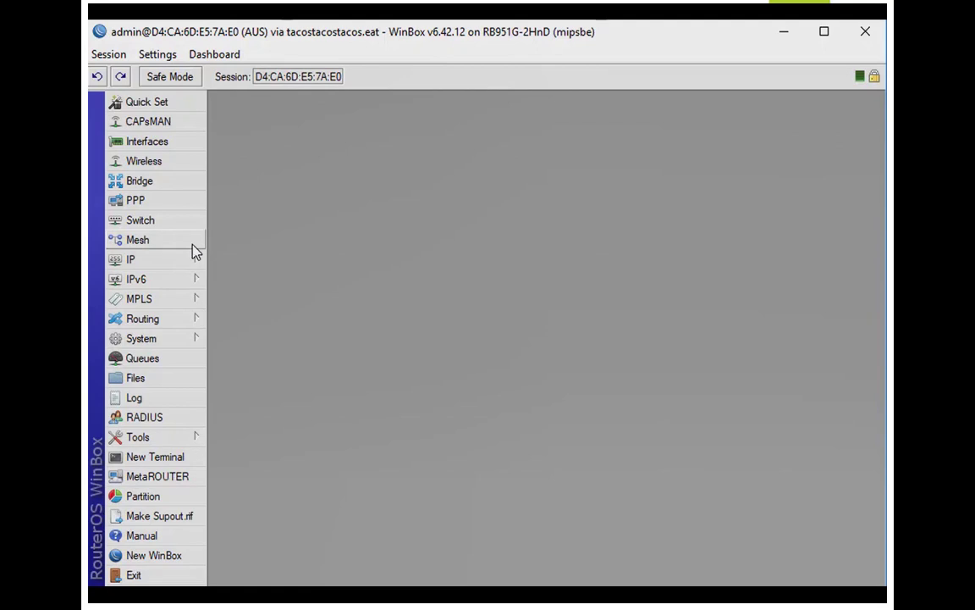
click(163, 261)
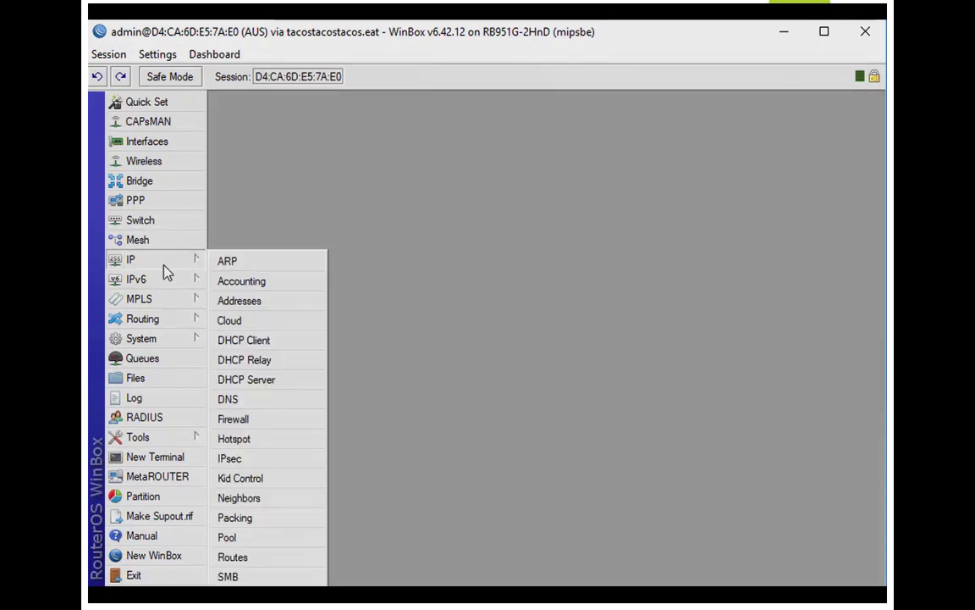
click(257, 297)
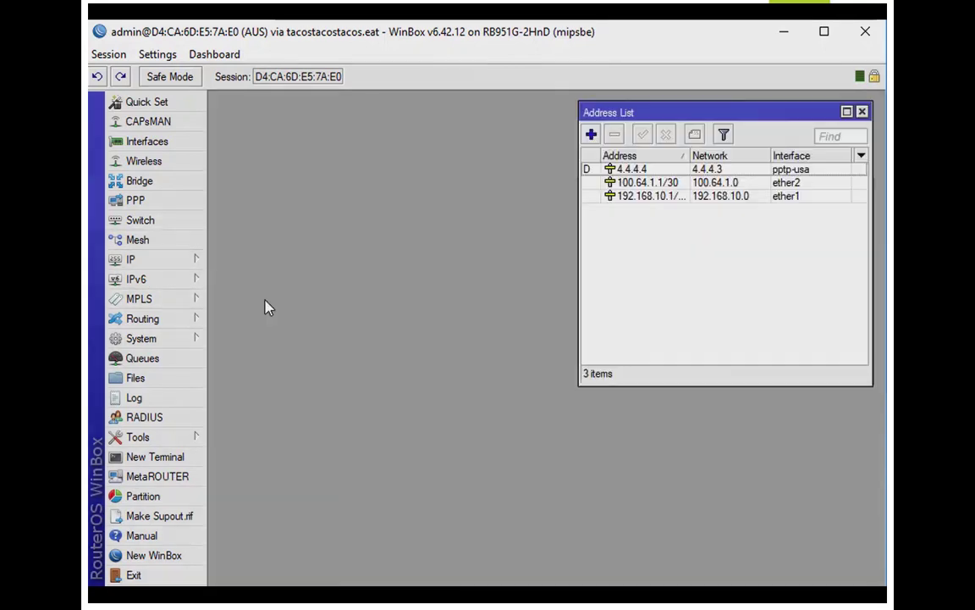
click(591, 135)
text(4.4.4.1)
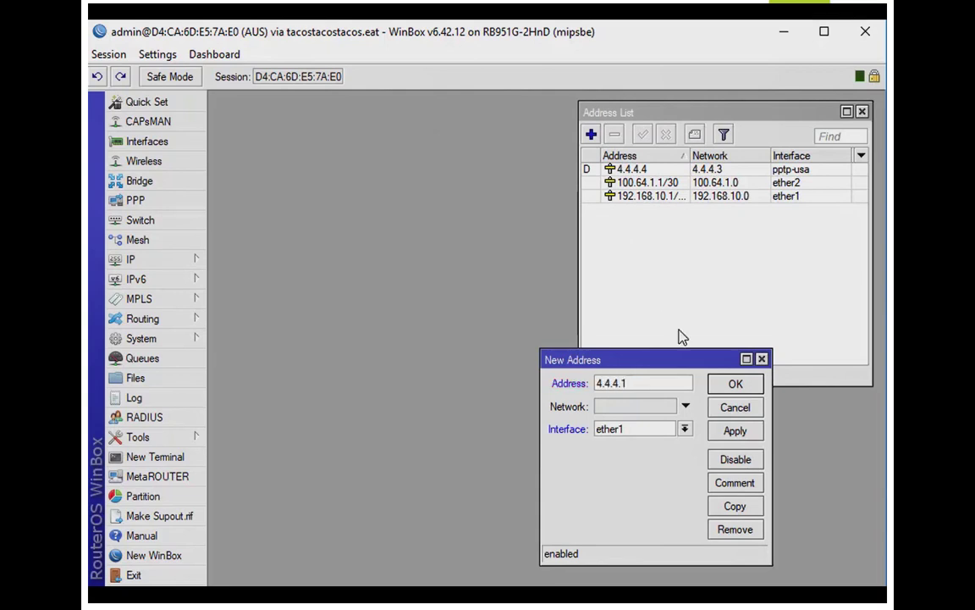
click(685, 429)
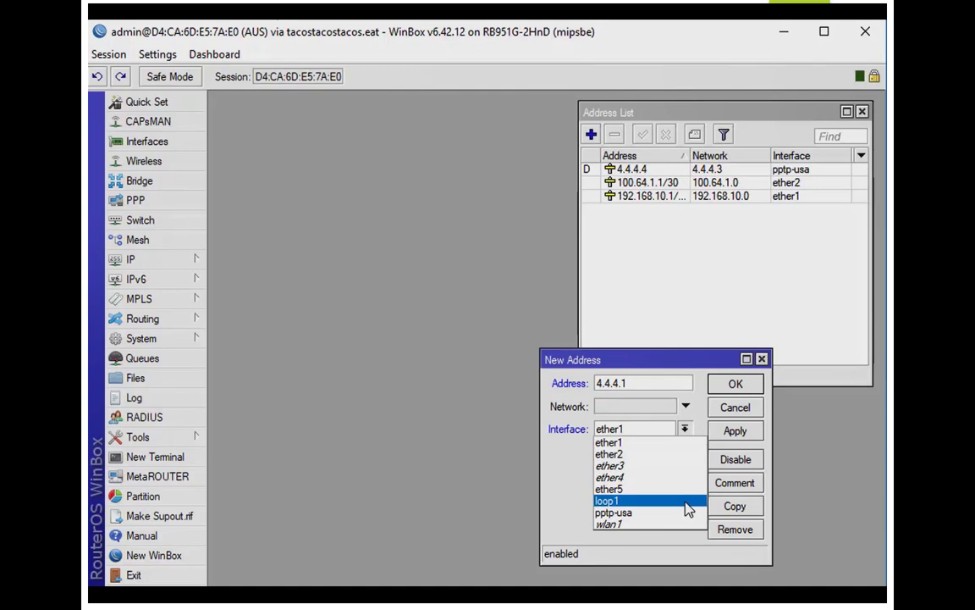
click(687, 506)
click(750, 436)
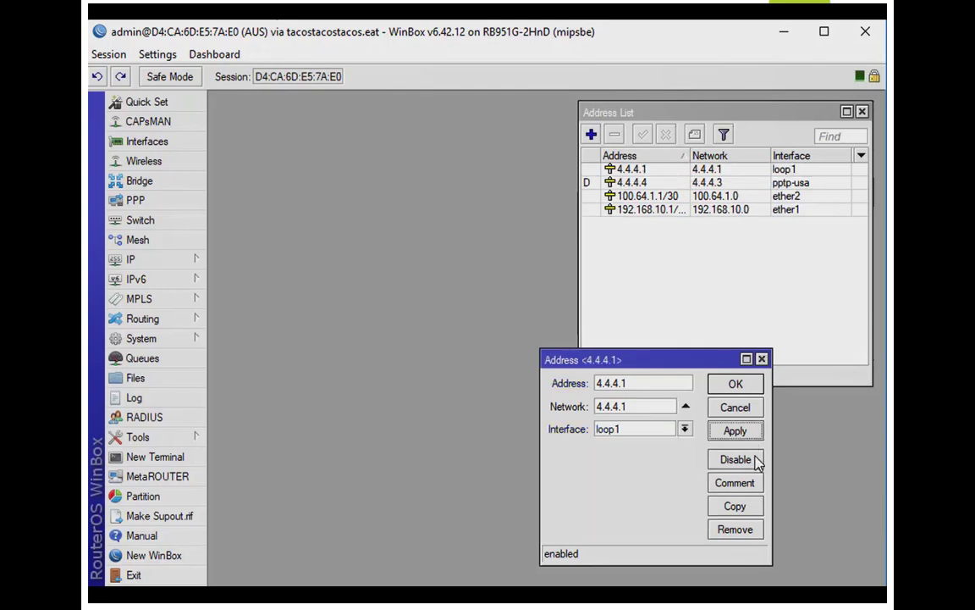
Copy the 4.4.4.1 address entry into a second loop1 address, 4.4.4.2, with the network left unset, and save both entries
click(756, 506)
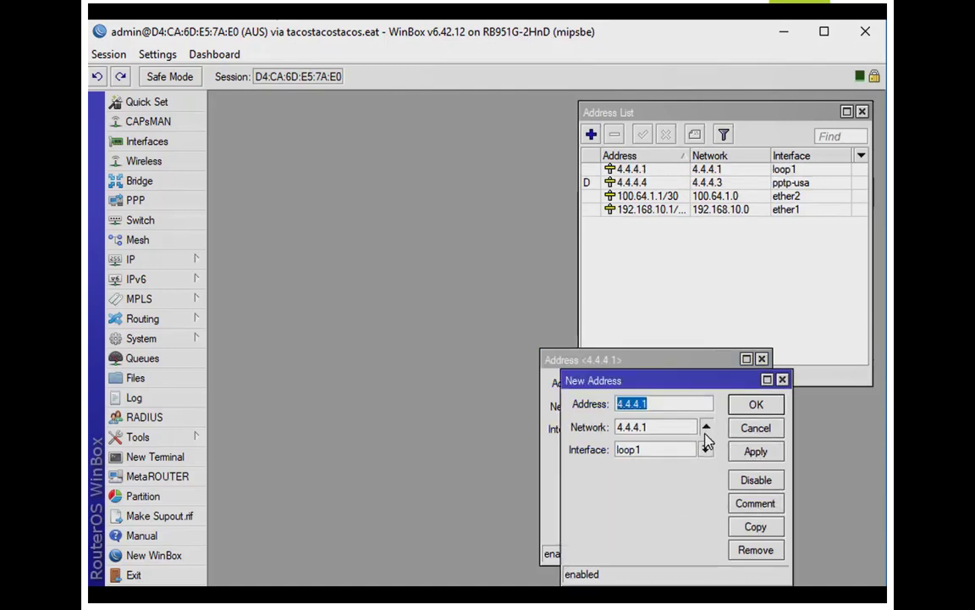
click(706, 429)
click(692, 405)
key(BackSpace)
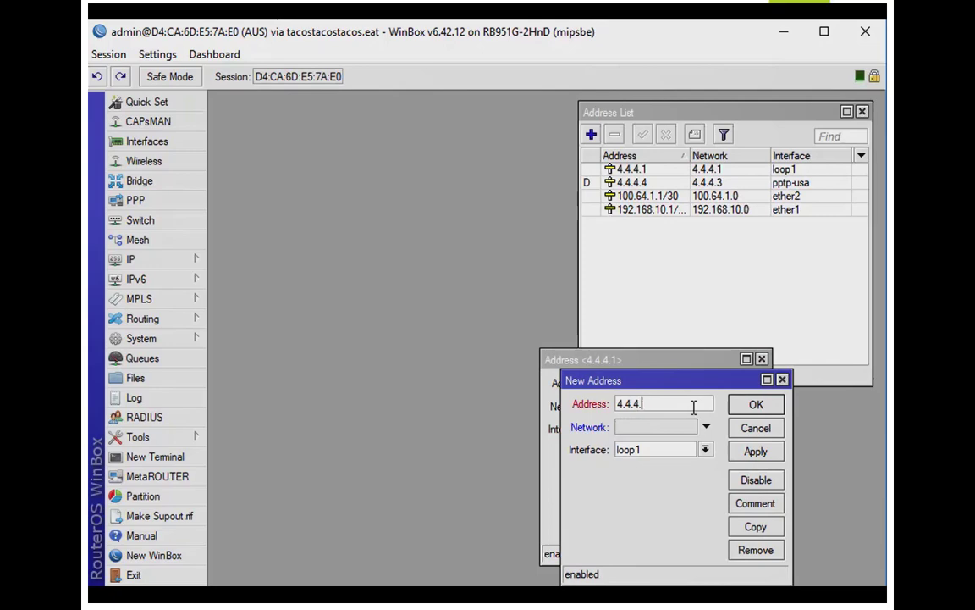
text(2)
key(Return)
key(Return)
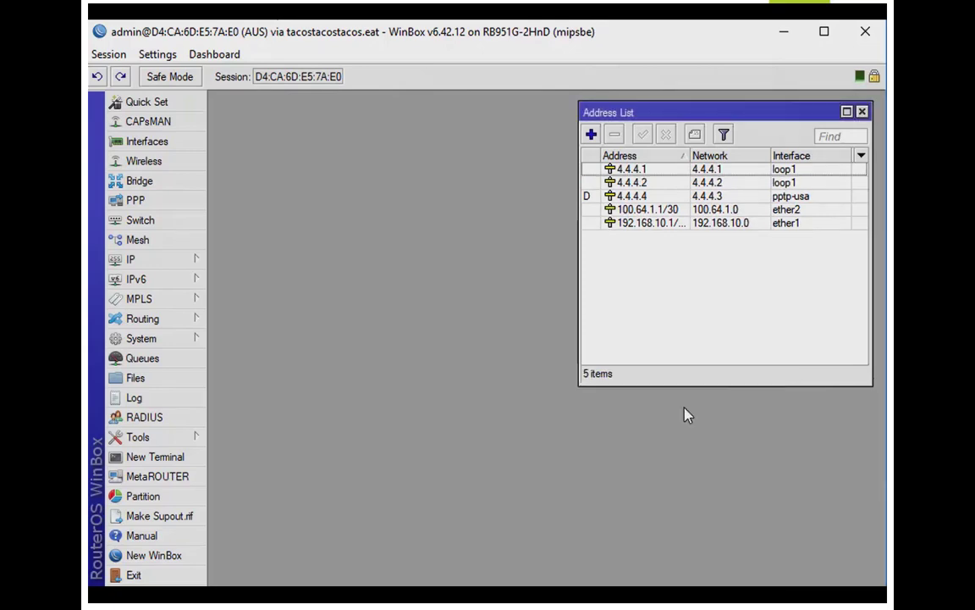
Paste the prepared "tunnel off" and "tunnel on" firewall filter commands for 4.4.4.1 and 4.4.4.2 into a terminal, then close it
click(192, 458)
right_click(508, 321)
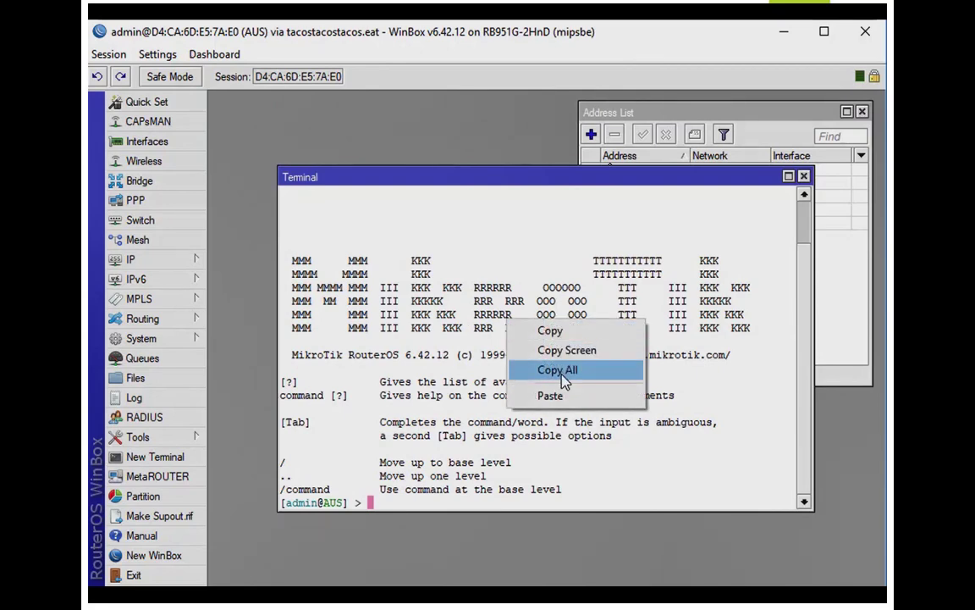
click(571, 396)
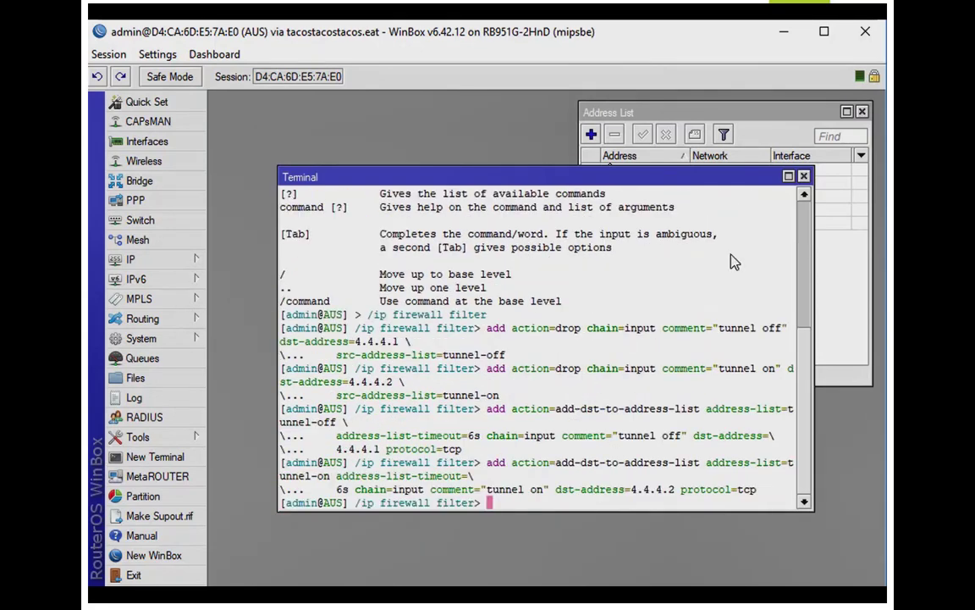
click(805, 177)
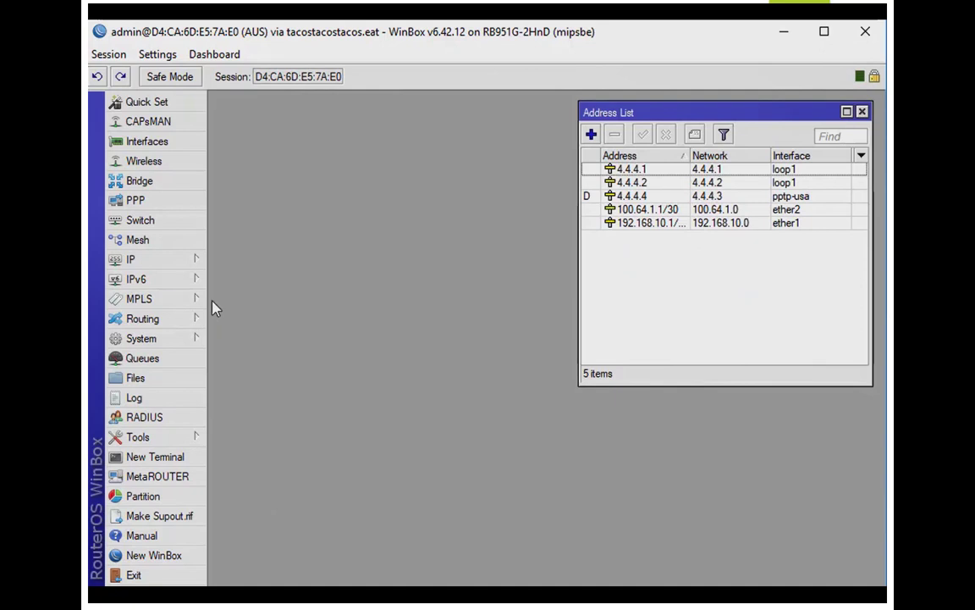
Review the source address lists of the "tunnel off" and "tunnel on" drop rules in the AUS router's firewall filter
click(174, 260)
click(290, 419)
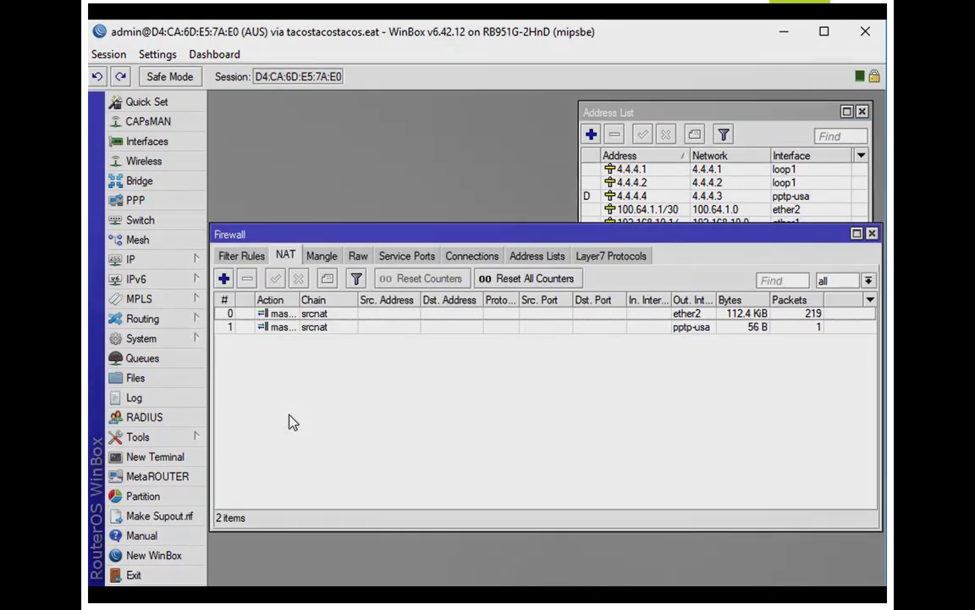
click(243, 255)
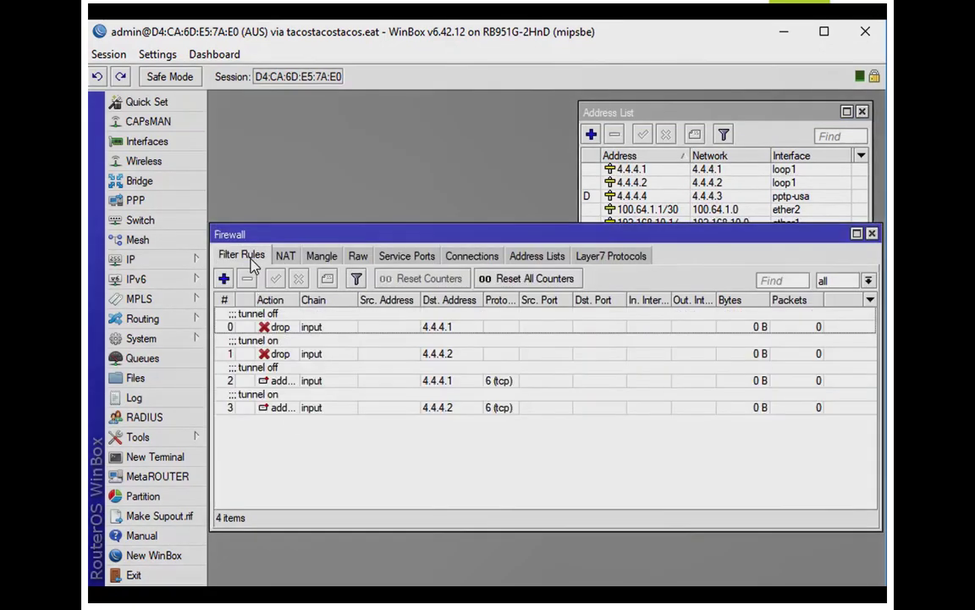
double_click(322, 329)
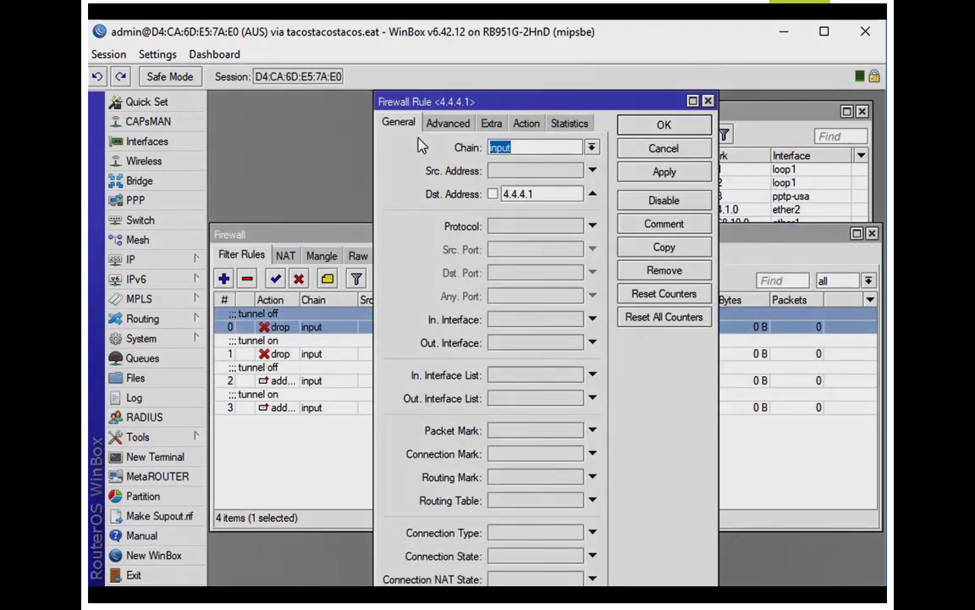
click(448, 123)
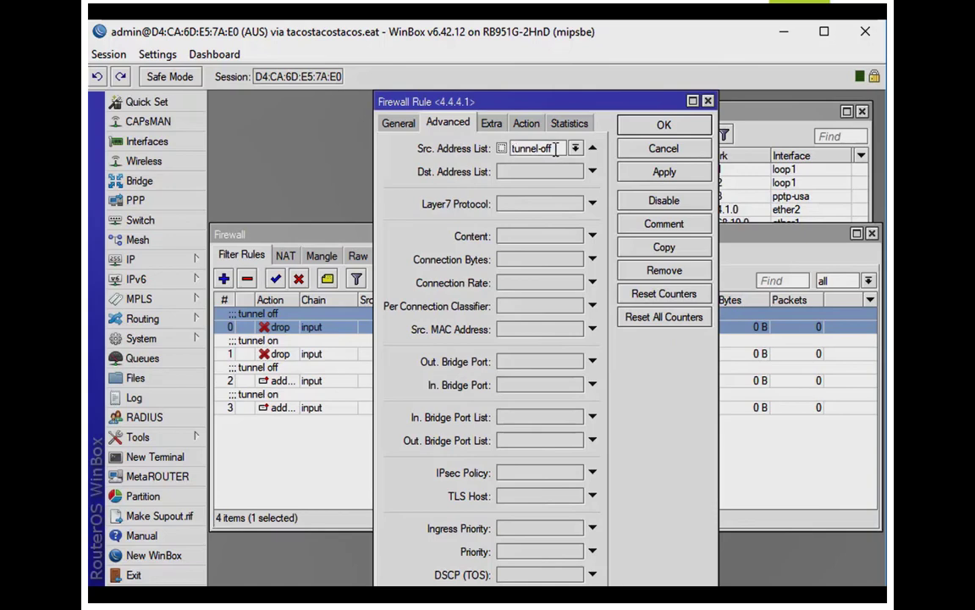
click(663, 126)
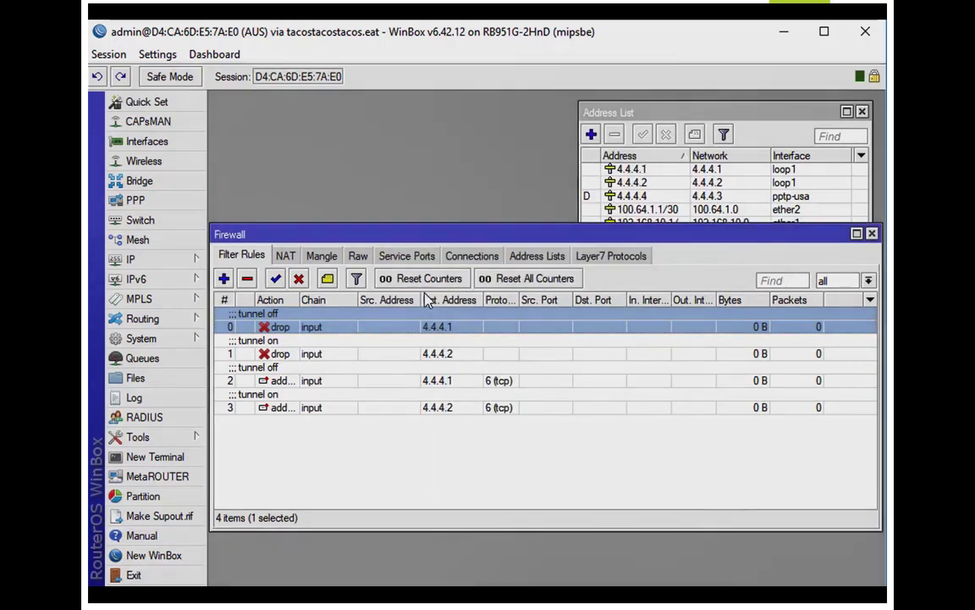
double_click(359, 354)
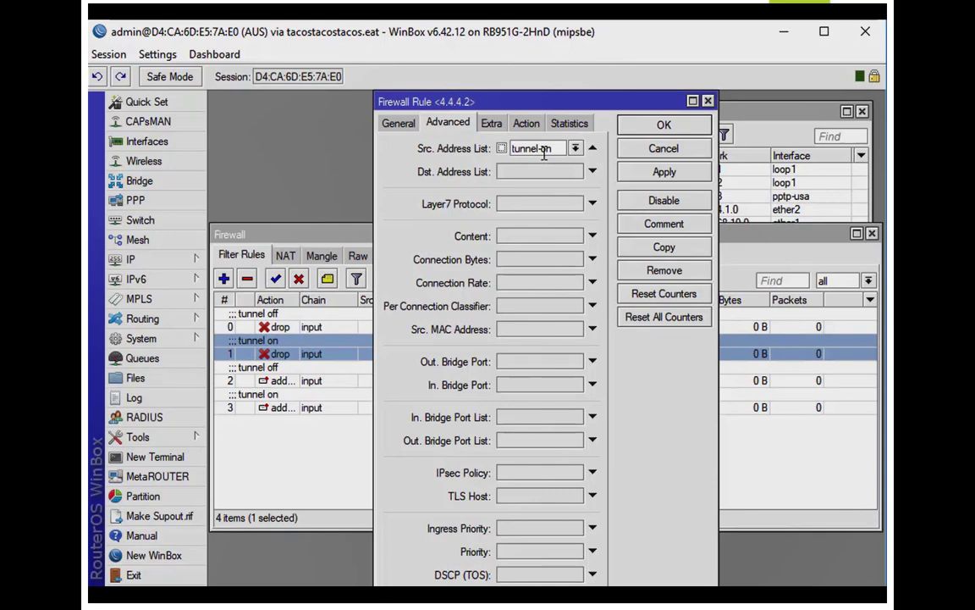
click(652, 148)
Inspect the destination, protocol and address-list action settings of the two TCP add-to-address-list filter rules, leaving them unedited
double_click(288, 381)
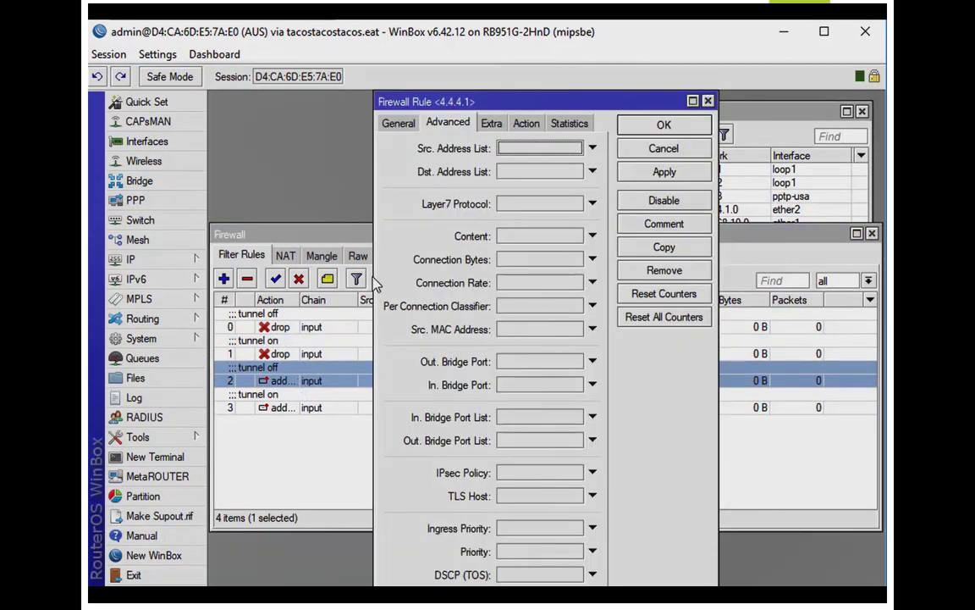
click(409, 125)
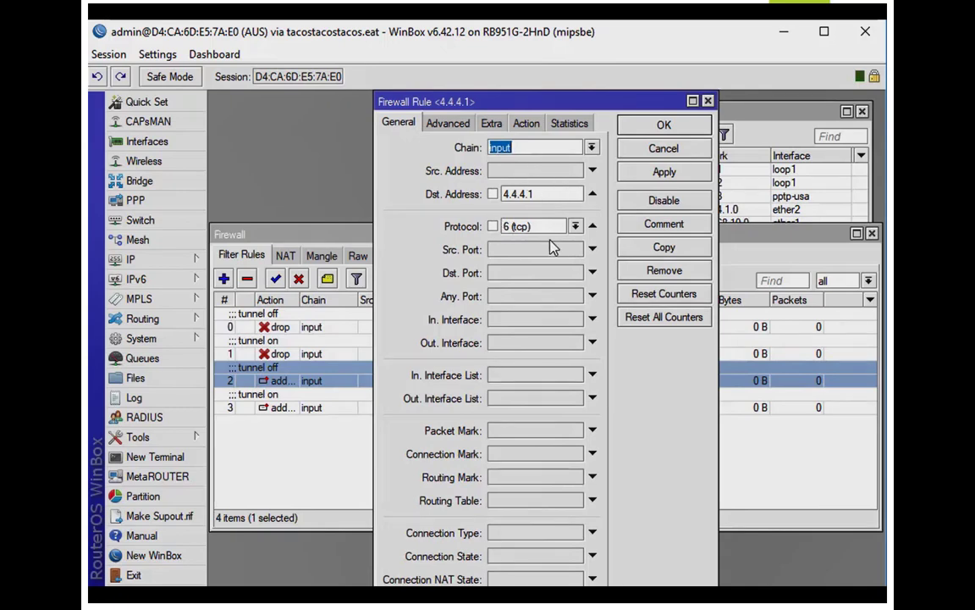
click(526, 125)
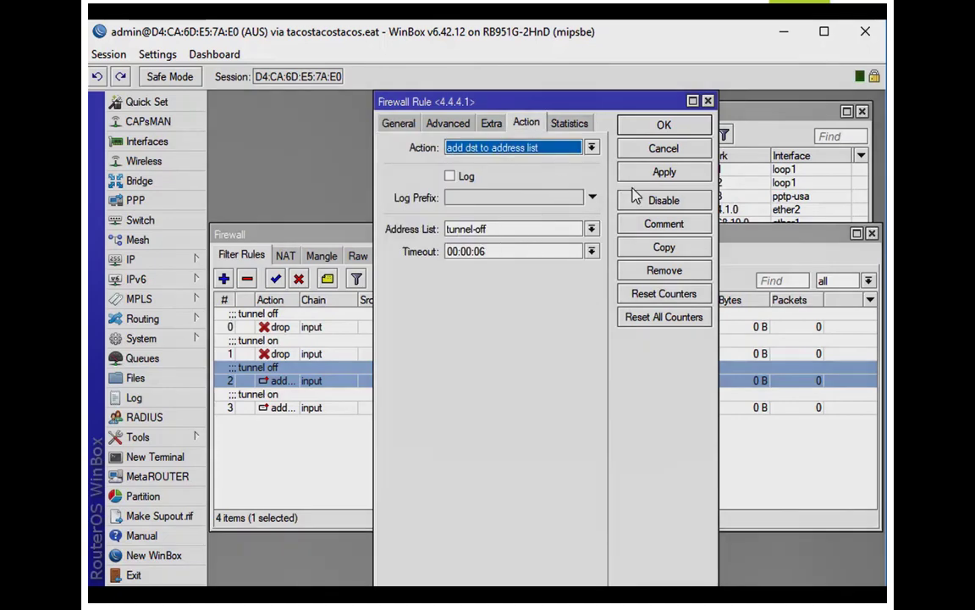
click(664, 150)
double_click(327, 408)
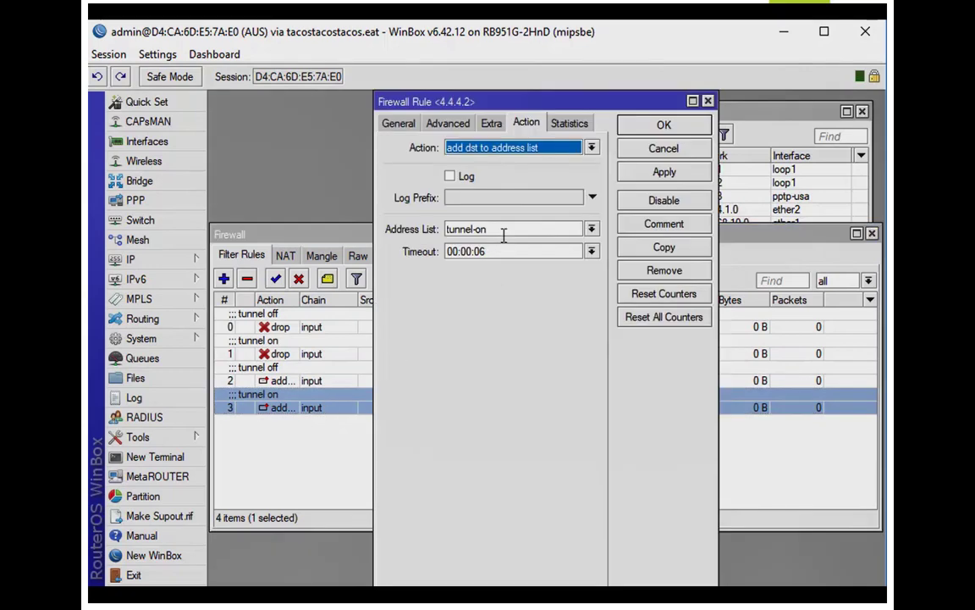
click(663, 151)
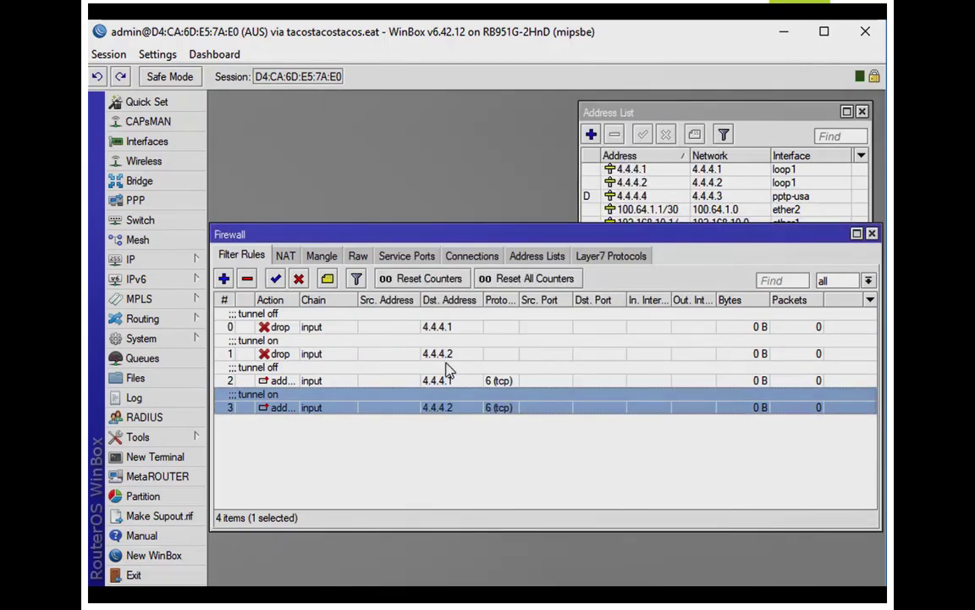
click(427, 331)
click(431, 355)
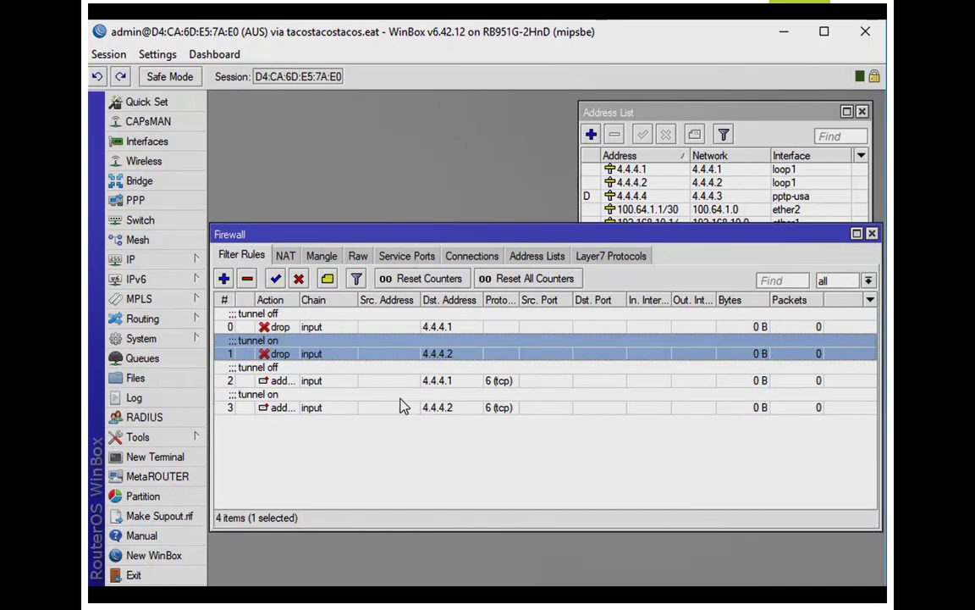
Create a Netwatch entry for host 4.4.4.1 with a check interval of 00:00:05
click(145, 437)
click(271, 547)
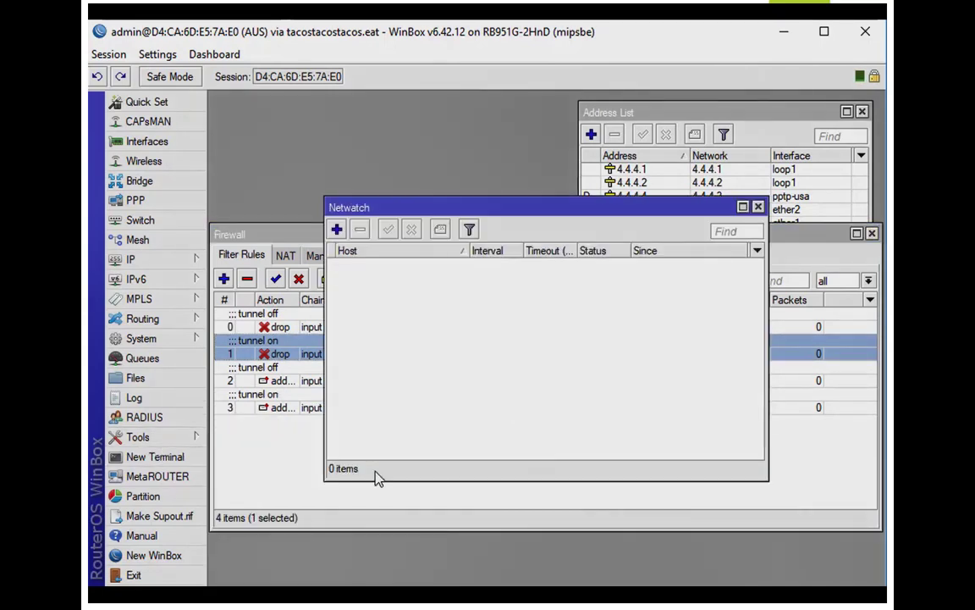
click(338, 231)
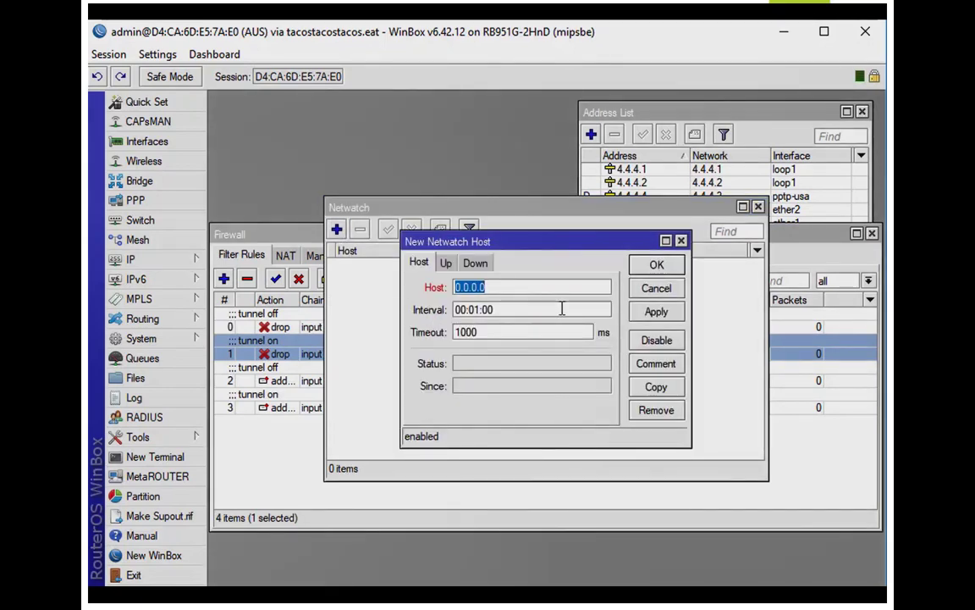
text(4.4.4.1)
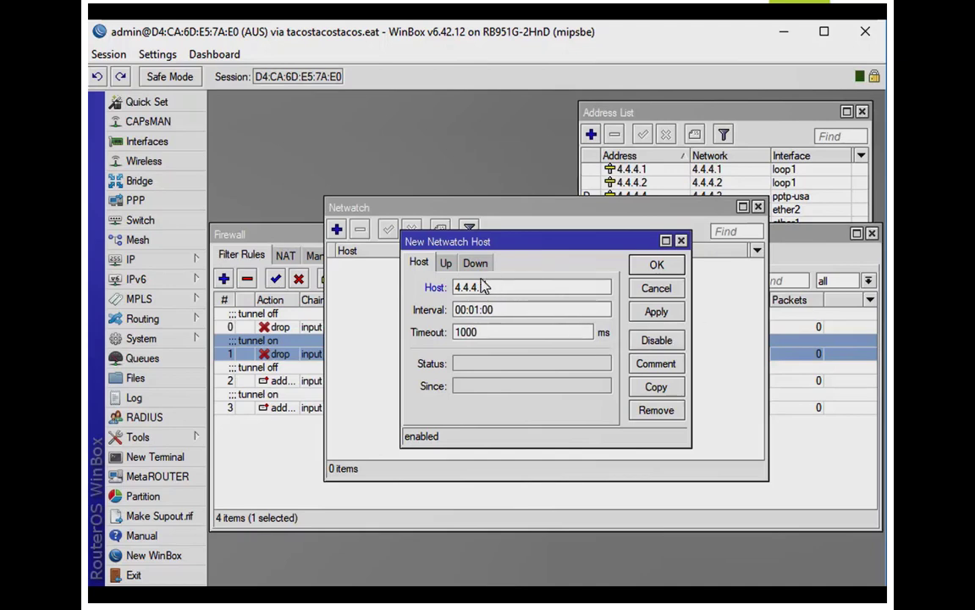
click(479, 310)
key(BackSpace)
text(05)
Give the 4.4.4.1 Netwatch host the down script "/ip route rule set 0 dis=yes" and apply it
click(475, 265)
click(522, 341)
text(/)
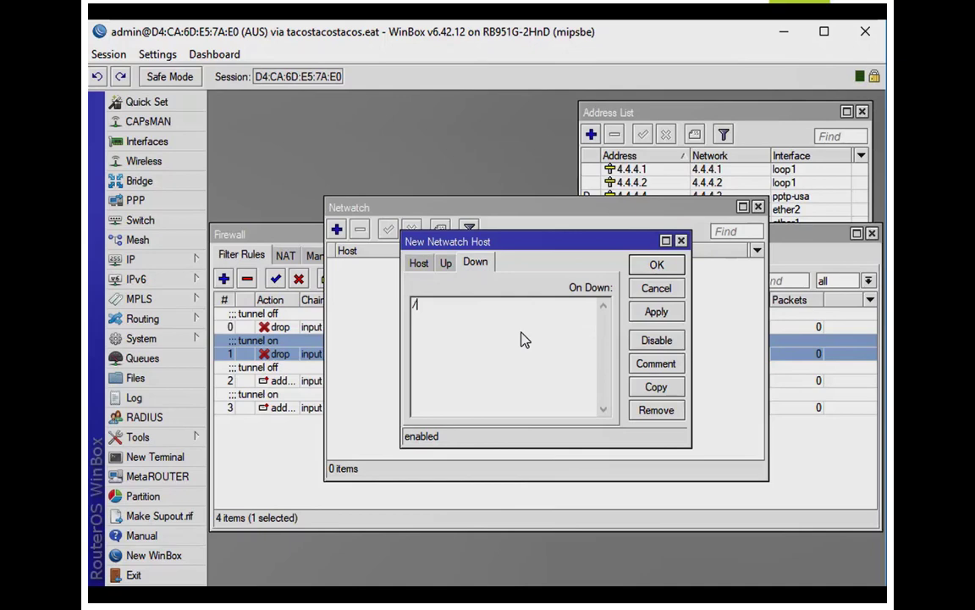
text(ip route rule set 0 disab)
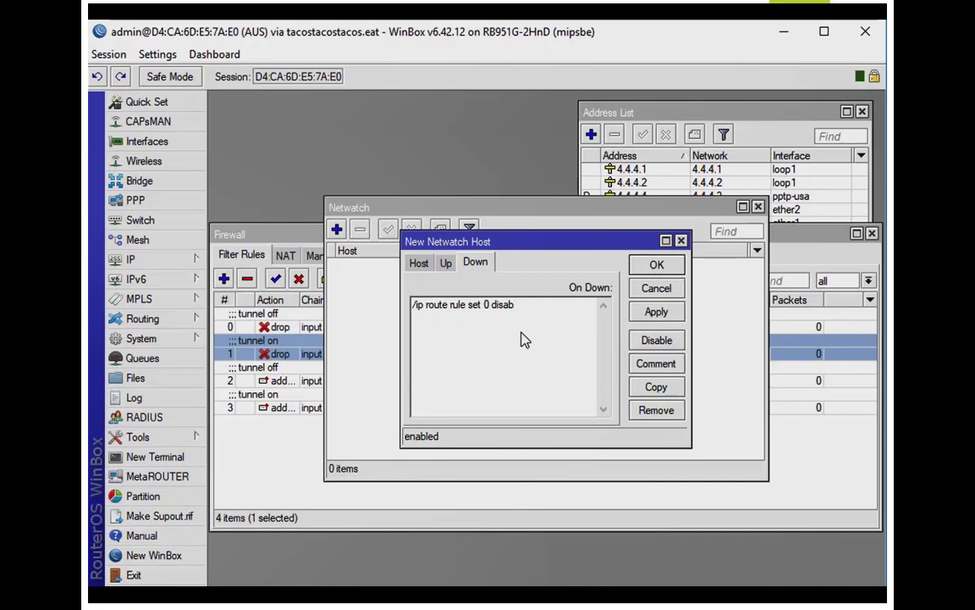
key(BackSpace)
key(BackSpace)
text(=yes)
click(652, 312)
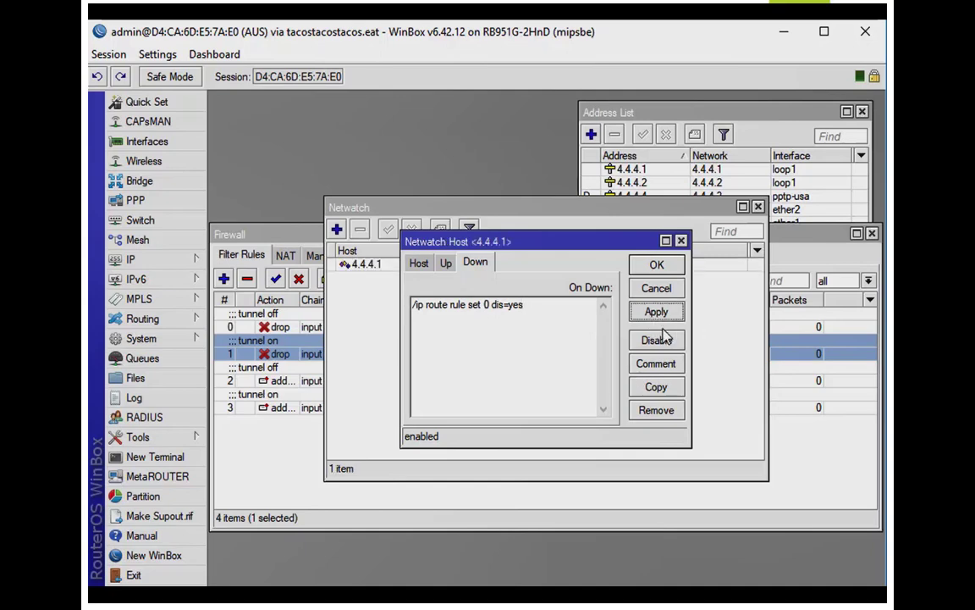
Copy the 4.4.4.1 Netwatch entry and set the copy's host to 4.4.4.2
click(657, 386)
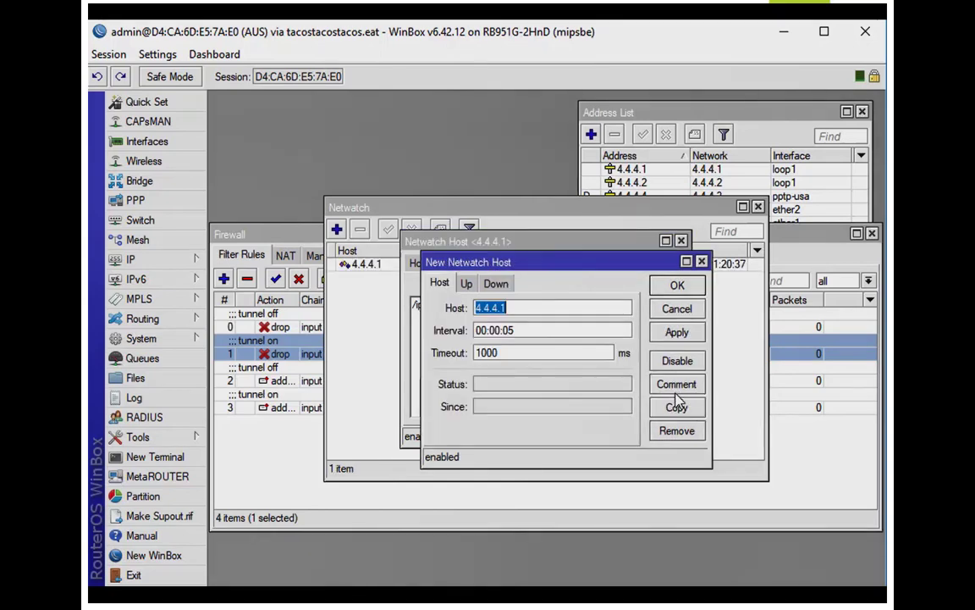
click(536, 308)
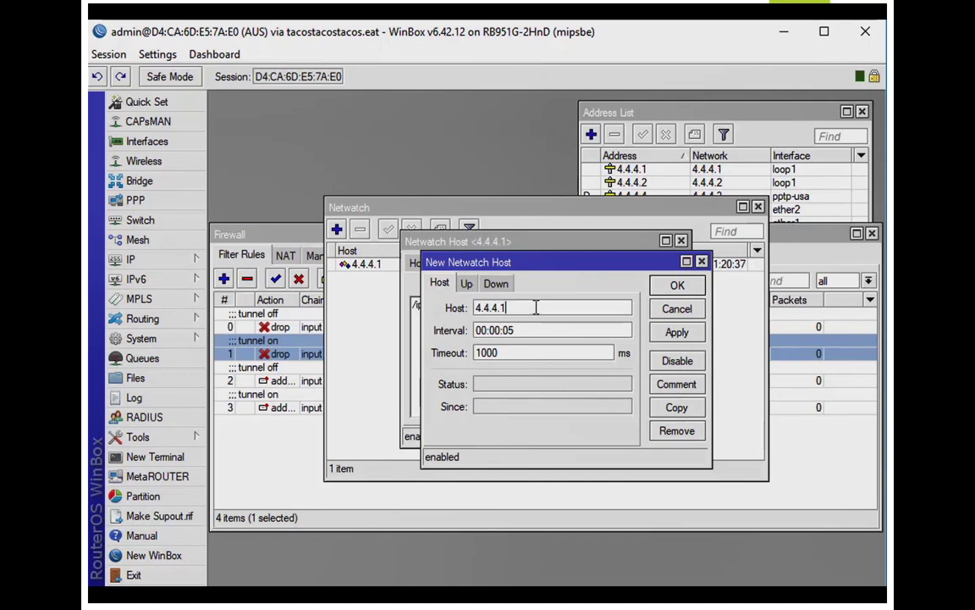
key(BackSpace)
text(2)
Change the copied host's down script to "/ip route rule set 0 dis=no" and save both Netwatch entries
click(497, 284)
click(578, 335)
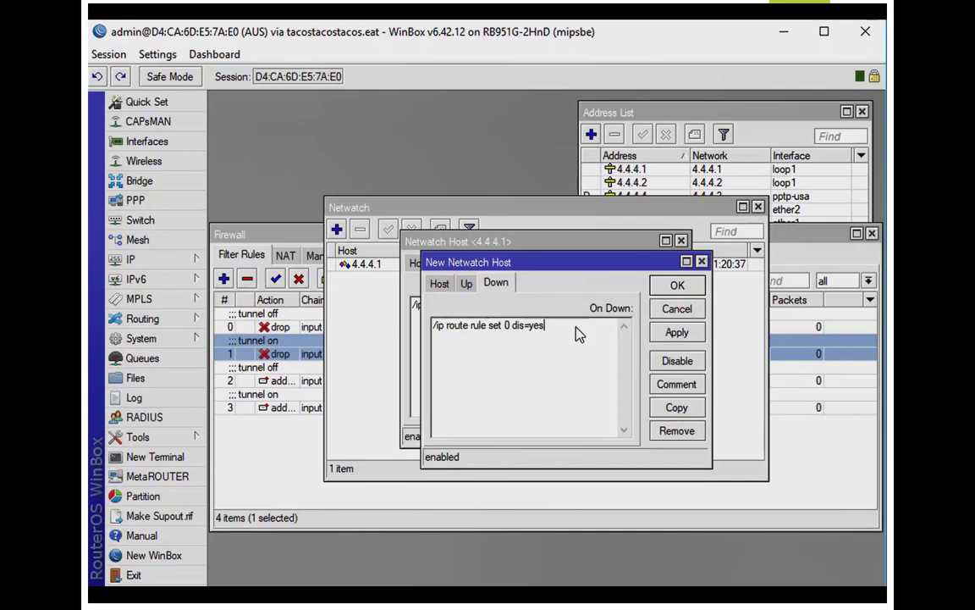
key(BackSpace)
key(BackSpace)
key(BackSpace)
text(no)
key(Return)
click(675, 287)
click(656, 264)
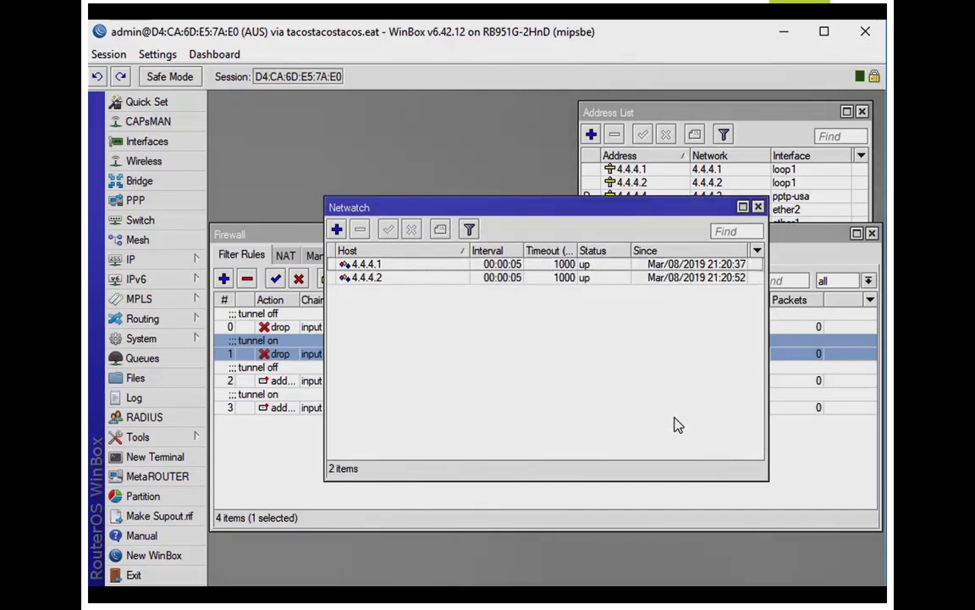
Comment the 4.4.4.1 Netwatch host as "turn off" and the 4.4.4.2 host as "turn on"
click(398, 266)
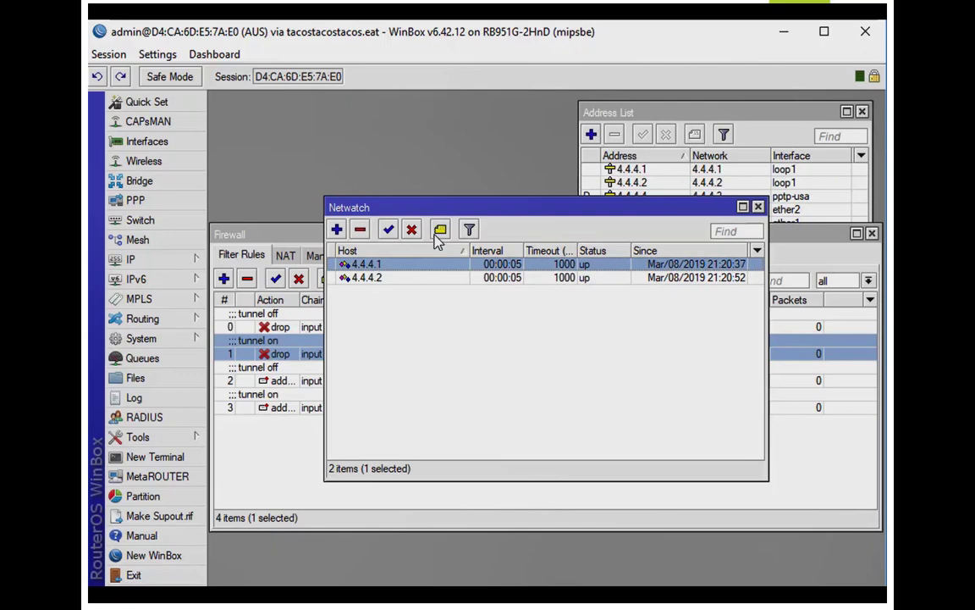
click(440, 231)
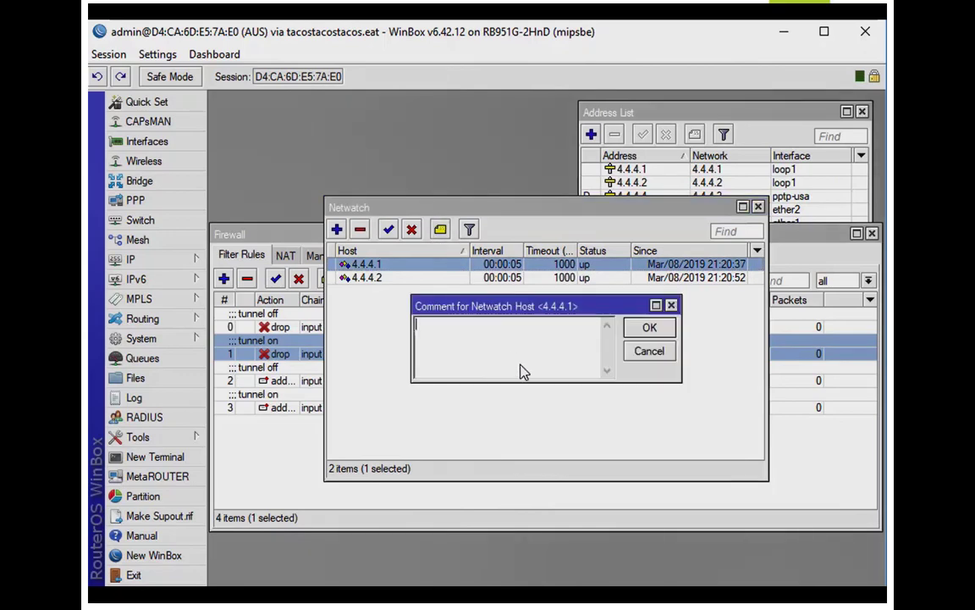
text(turn off)
key(Return)
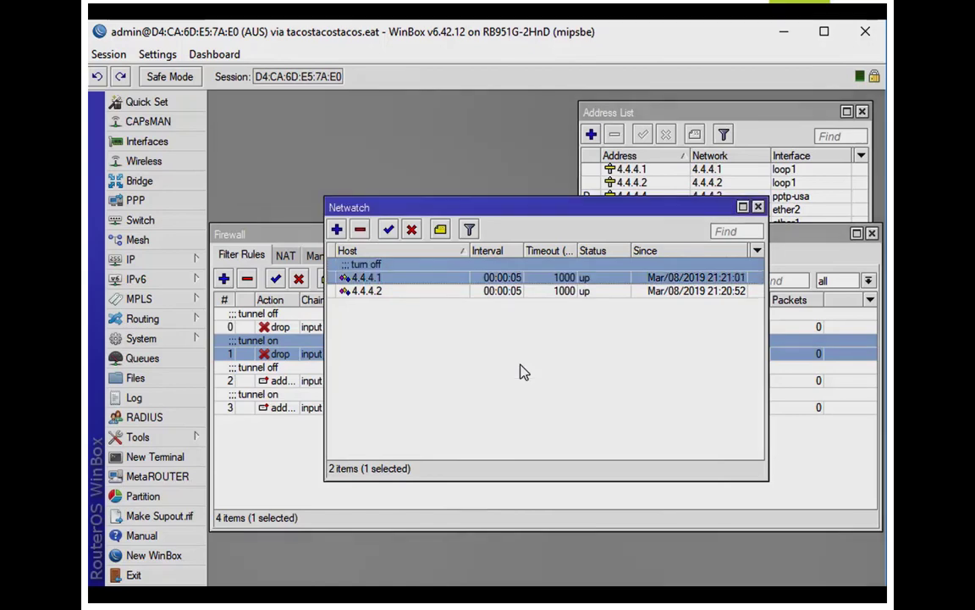
key(Down)
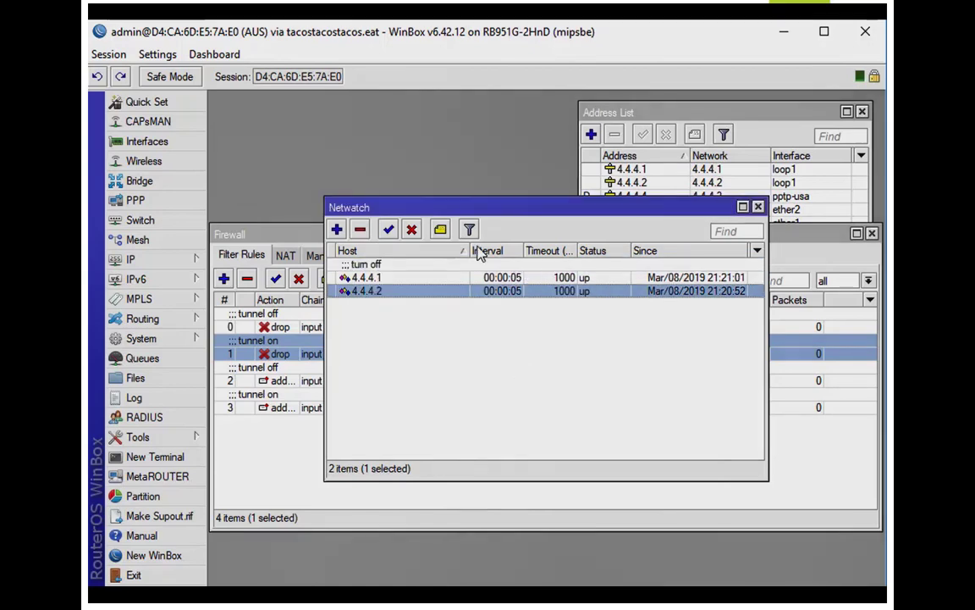
click(440, 230)
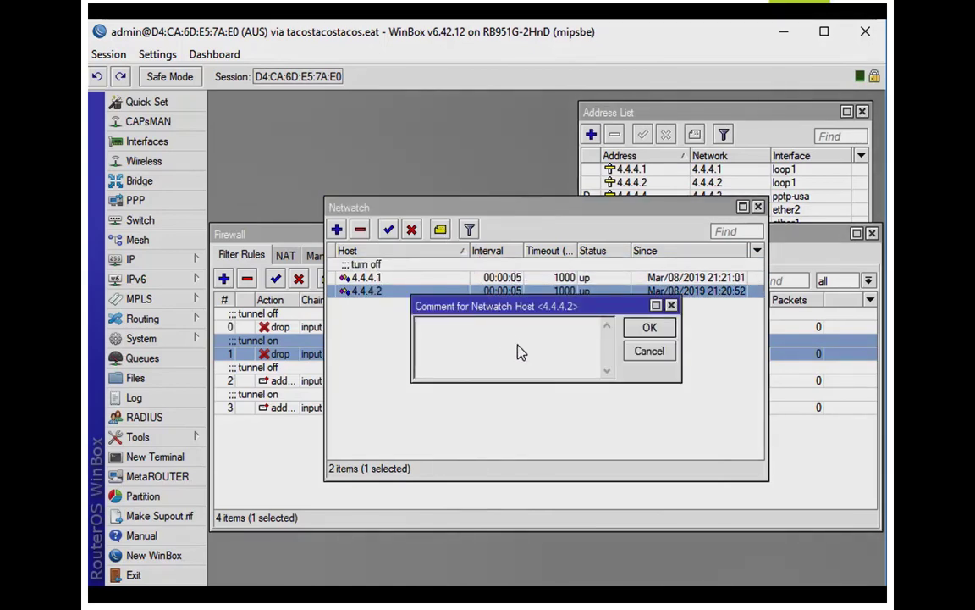
text(turn on)
key(Return)
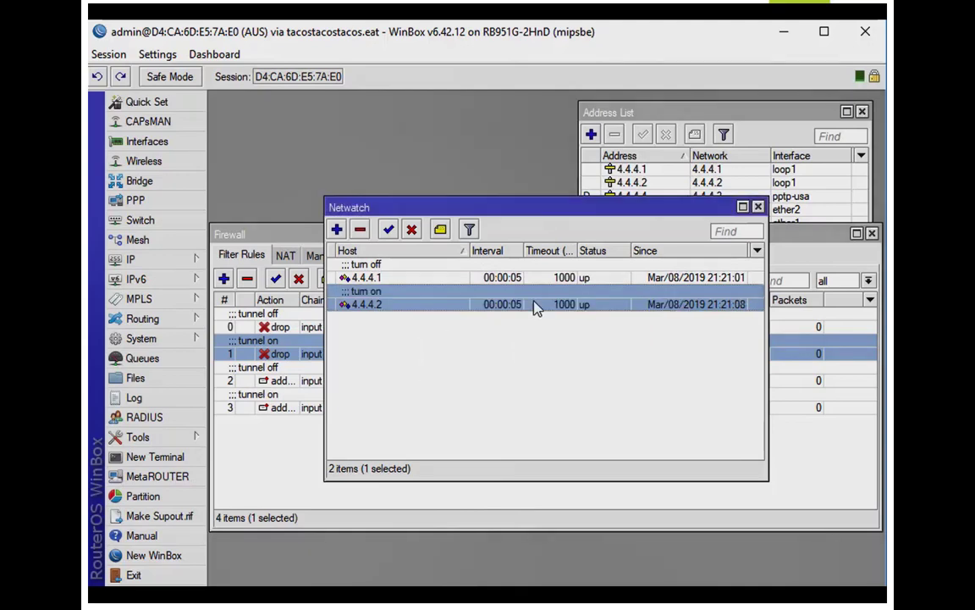
Arrange the Netwatch hosts, the firewall address lists and the routing rules so all three can be monitored together
drag(612, 206, 720, 101)
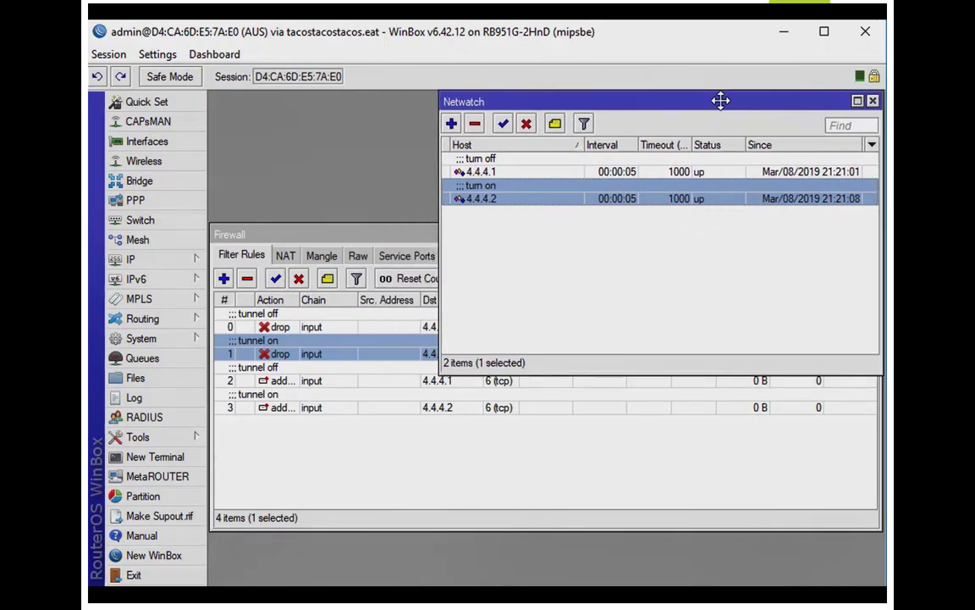
click(421, 243)
click(545, 255)
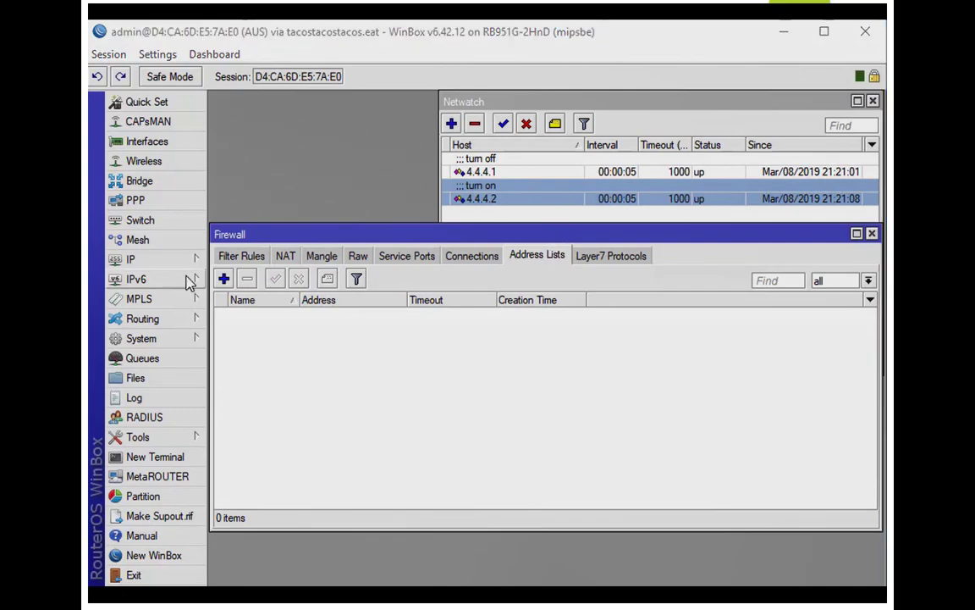
click(192, 260)
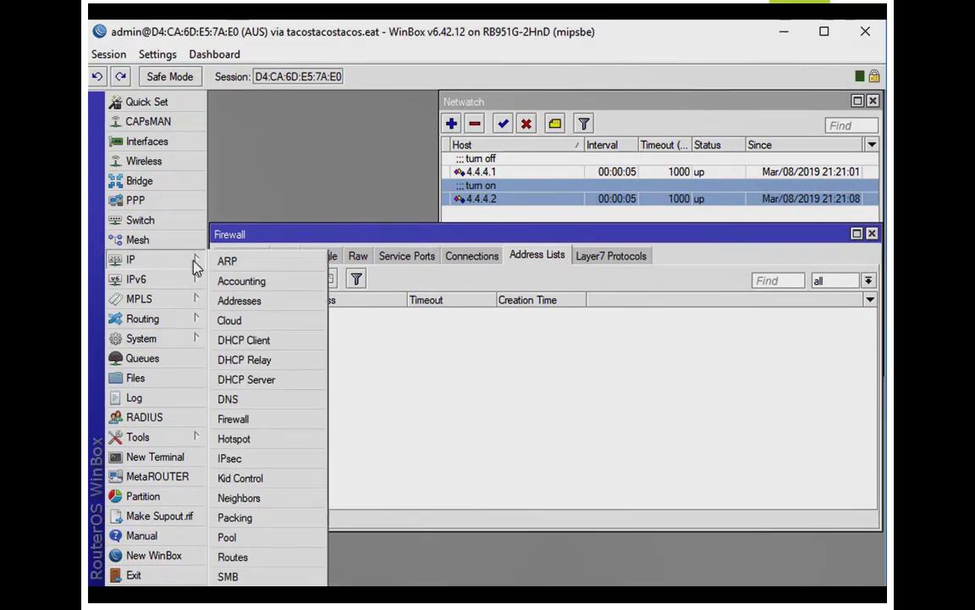
click(274, 559)
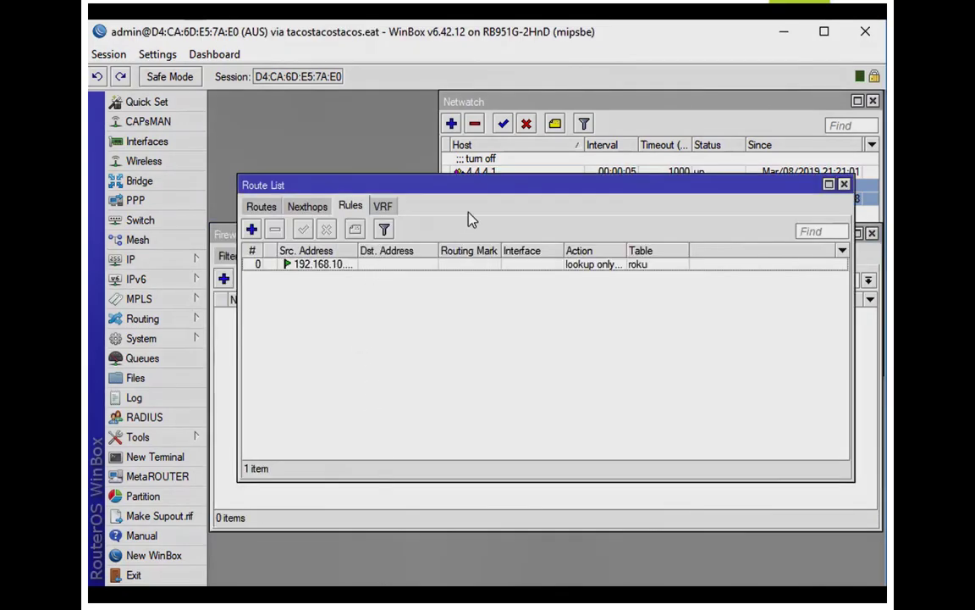
drag(485, 187, 464, 406)
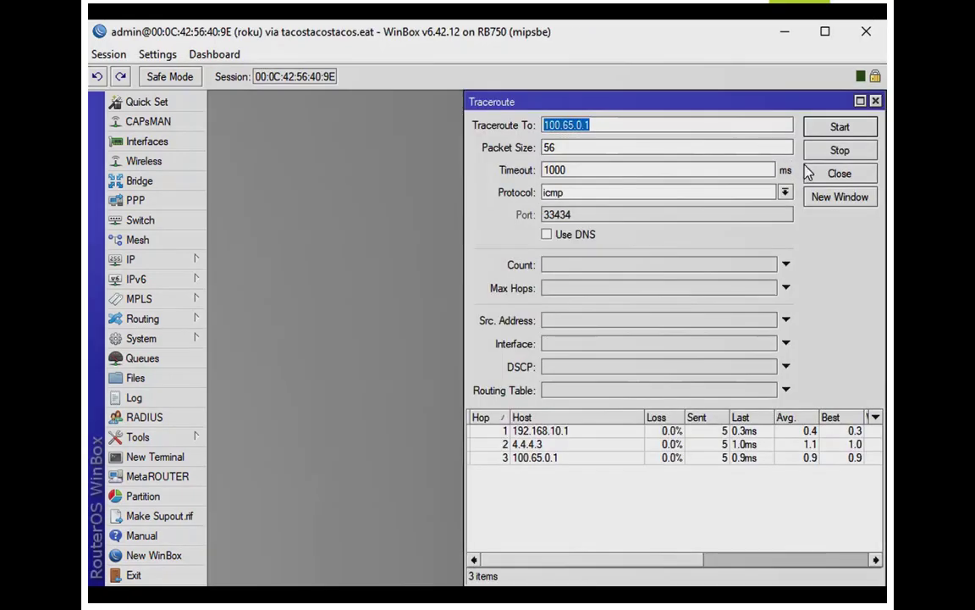
In the roku router's session, run the traceroute to 100.65.0.1 twice, stopping each run after the hops are listed
click(857, 131)
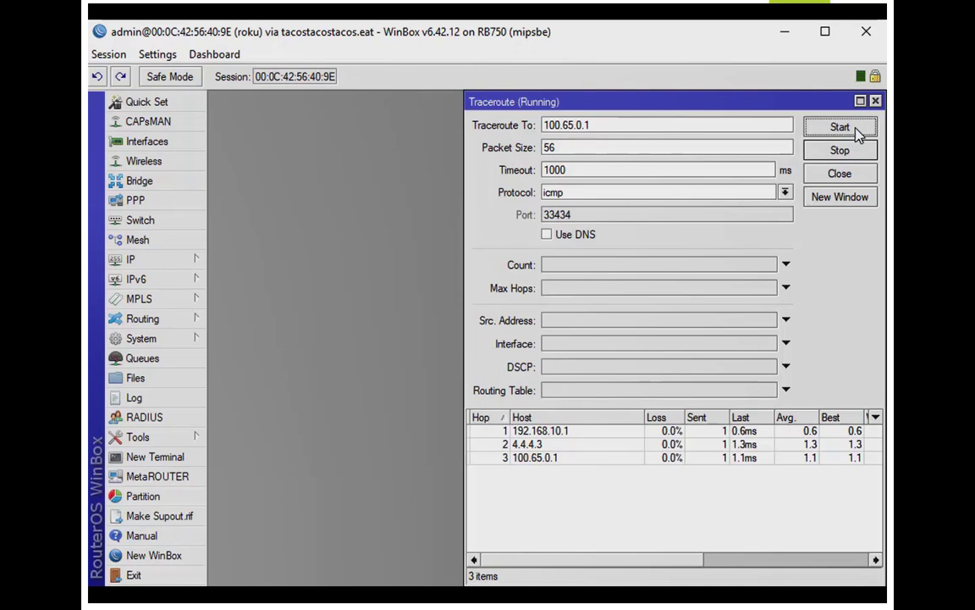
click(857, 152)
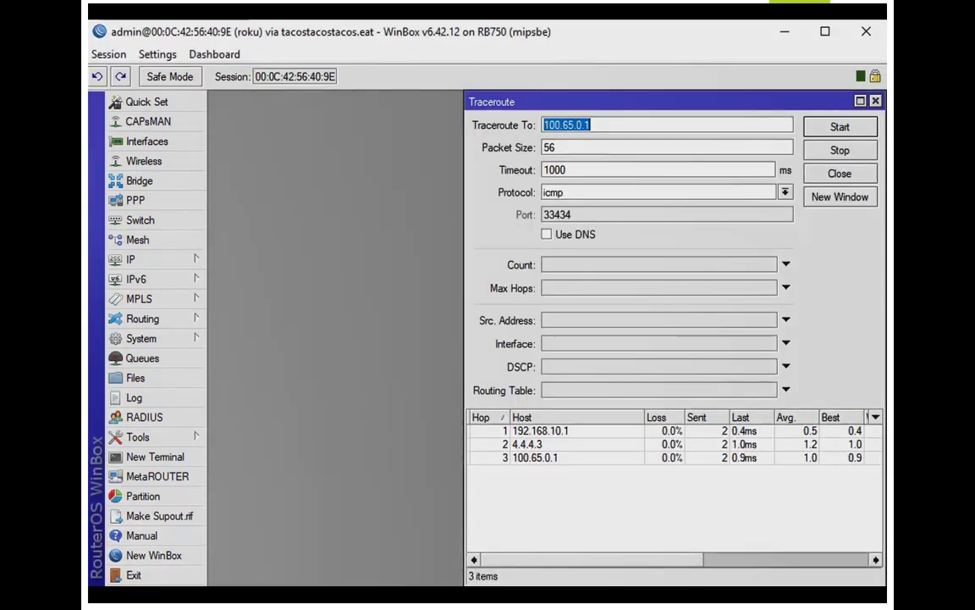
click(850, 132)
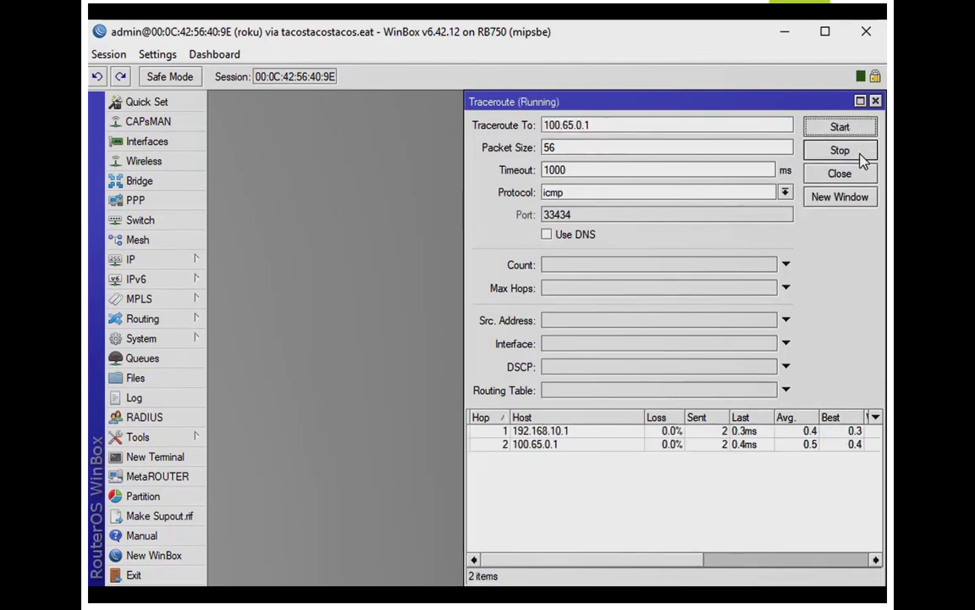
click(854, 154)
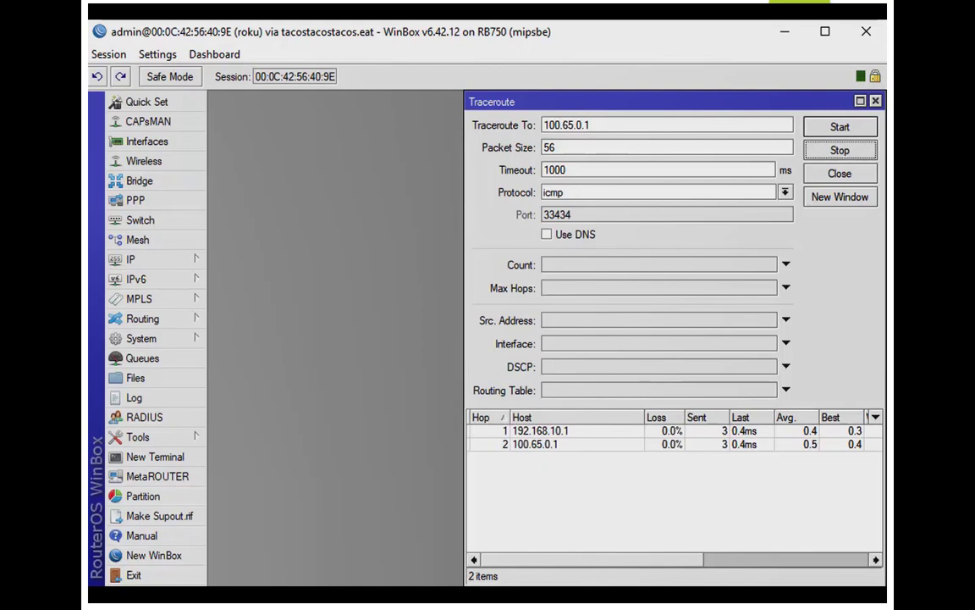